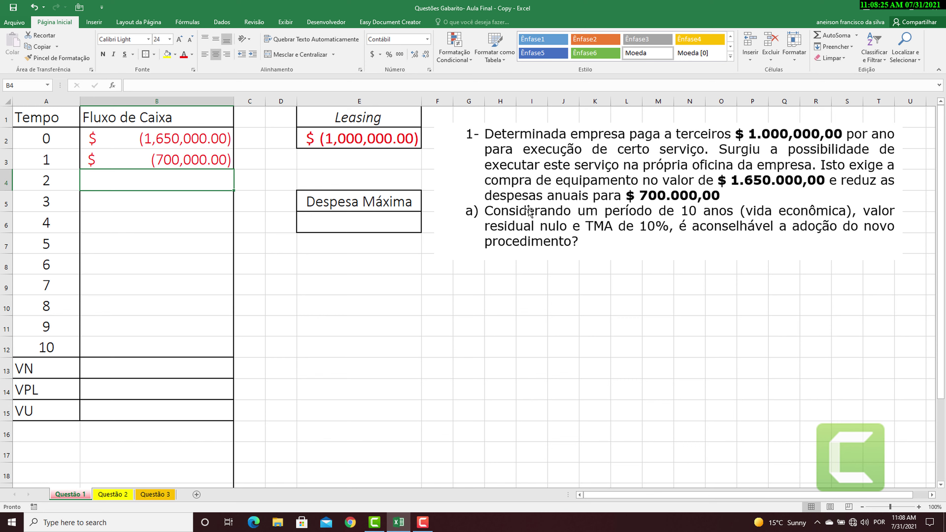
- Make the year 2 cash flow in B4 equal to B3 and fill the formula down through year 10
{"action": "type", "text": "="}
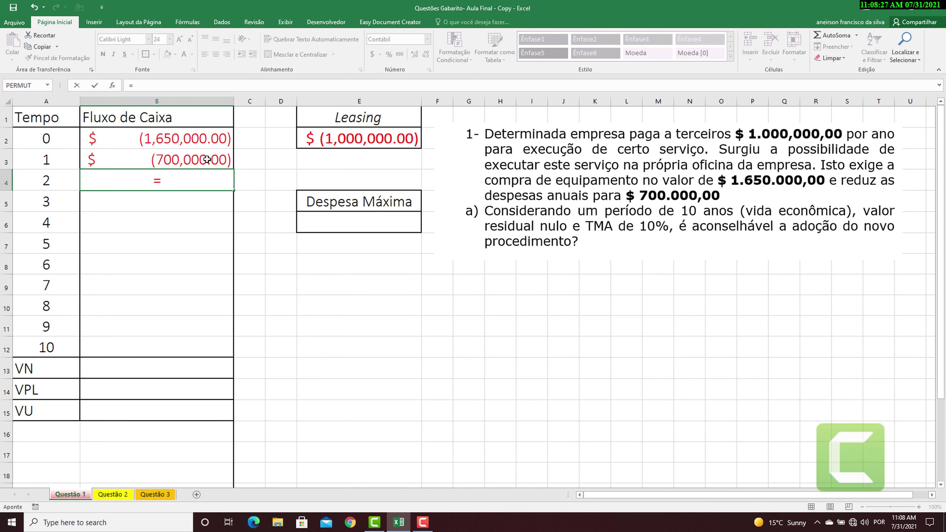
{"action": "left_click", "coordinate": [207, 160]}
{"action": "key", "text": "Return"}
{"action": "left_click", "coordinate": [226, 185]}
{"action": "left_click_drag", "start_coordinate": [226, 185], "coordinate": [200, 353]}
- Calculate VN in B13 with =VPL(10%,B3:B12), covering the cash flows of years 1 to 10
{"action": "left_click", "coordinate": [142, 373]}
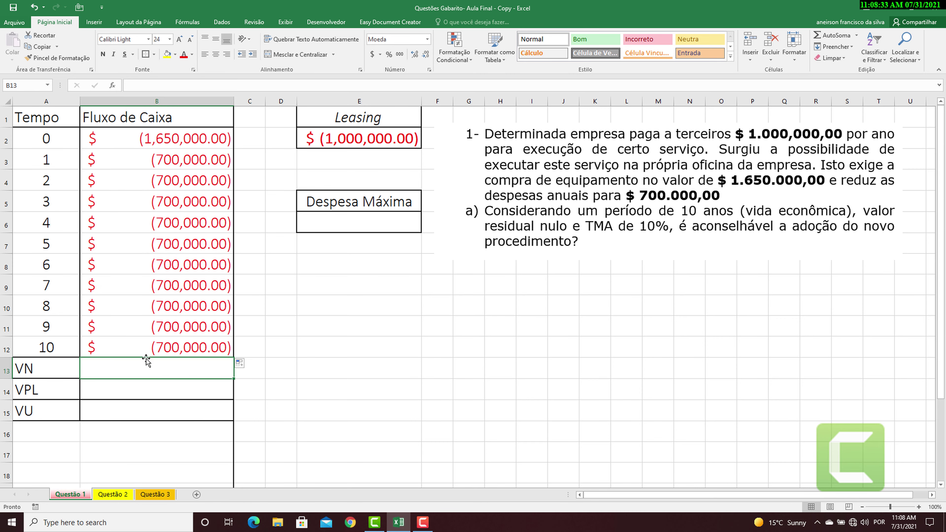
{"action": "type", "text": "=vp("}
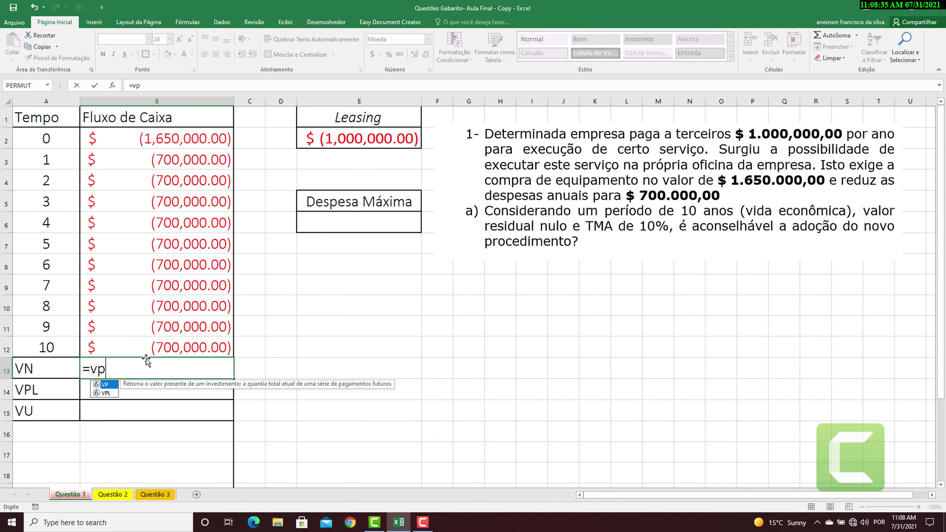
{"action": "key", "text": "BackSpace"}
{"action": "type", "text": "l("}
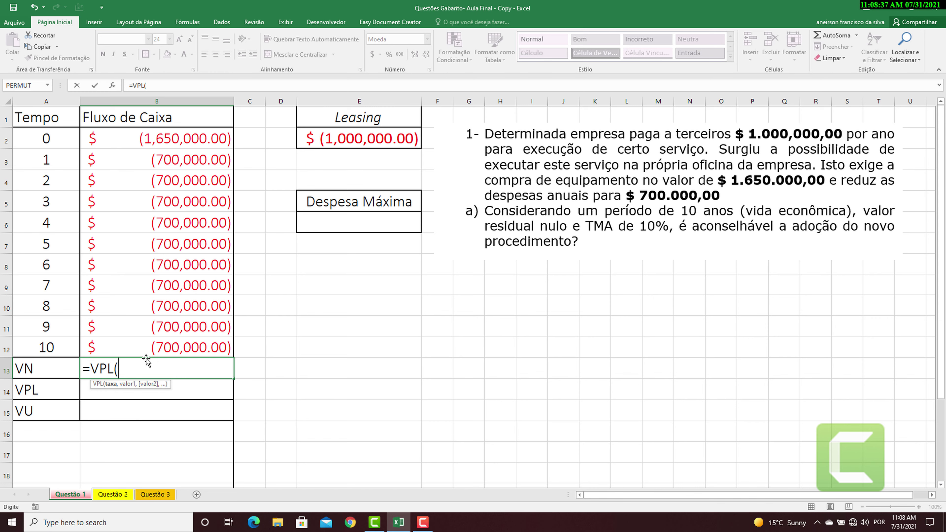
{"action": "type", "text": "10%,"}
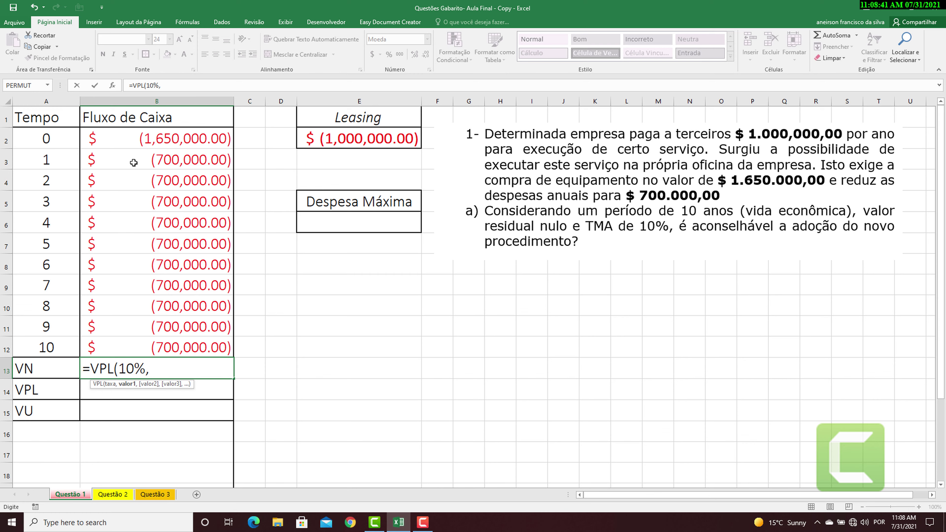
{"action": "left_click_drag", "start_coordinate": [133, 163], "coordinate": [135, 345]}
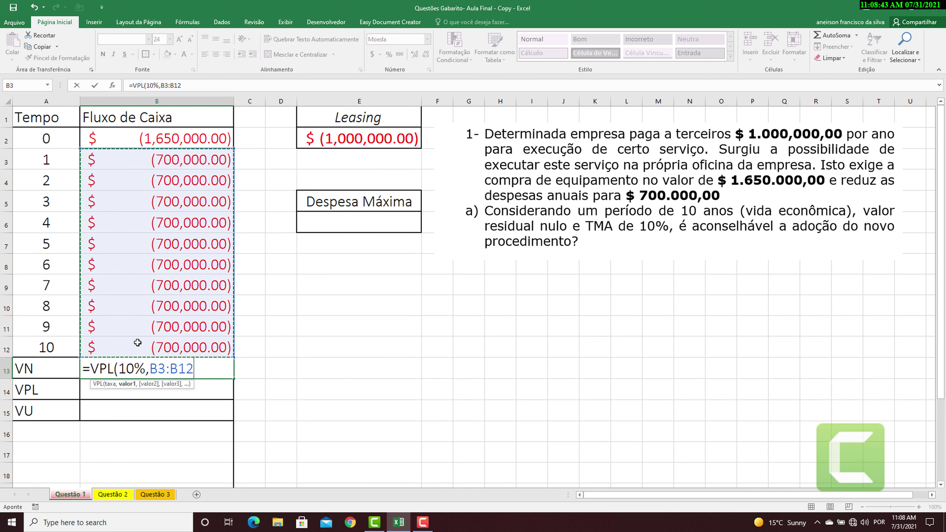
{"action": "key", "text": "Return"}
- Calculate VPL in B14 as the initial outlay plus VN, using =B2+B13
{"action": "type", "text": "="}
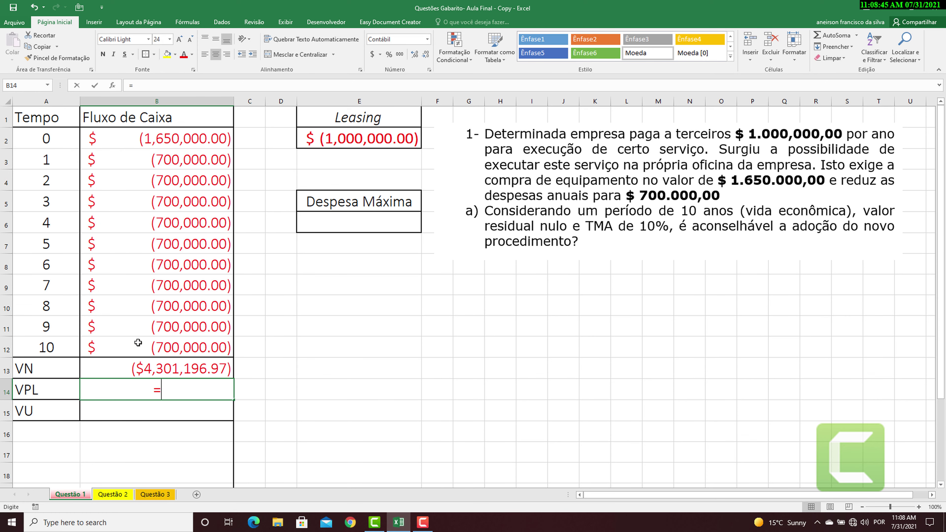
{"action": "left_click", "coordinate": [155, 137]}
{"action": "type", "text": "+"}
{"action": "left_click", "coordinate": [150, 368]}
{"action": "key", "text": "ctrl+Return"}
{"action": "key", "text": "Return"}
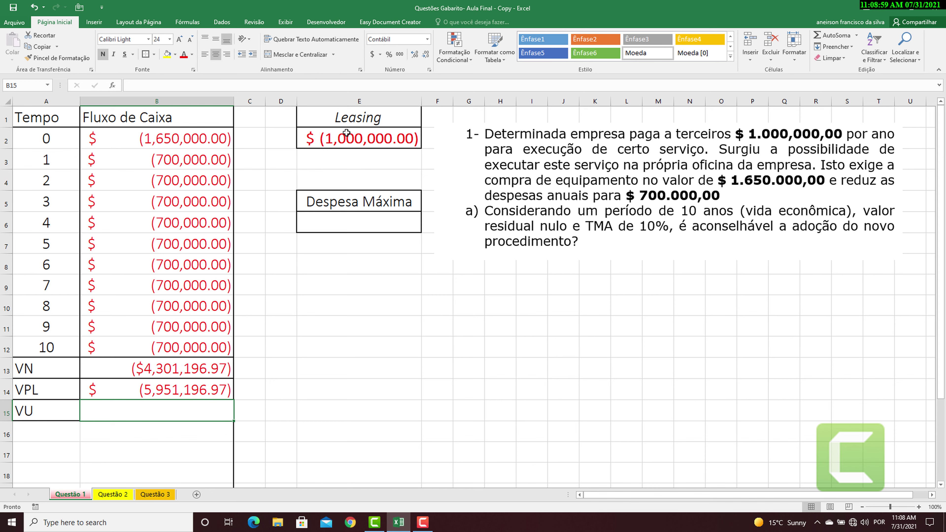
- Extend the heading in E1 to read "Leasing- VU"
{"action": "double_click", "coordinate": [380, 121]}
{"action": "type", "text": "VU"}
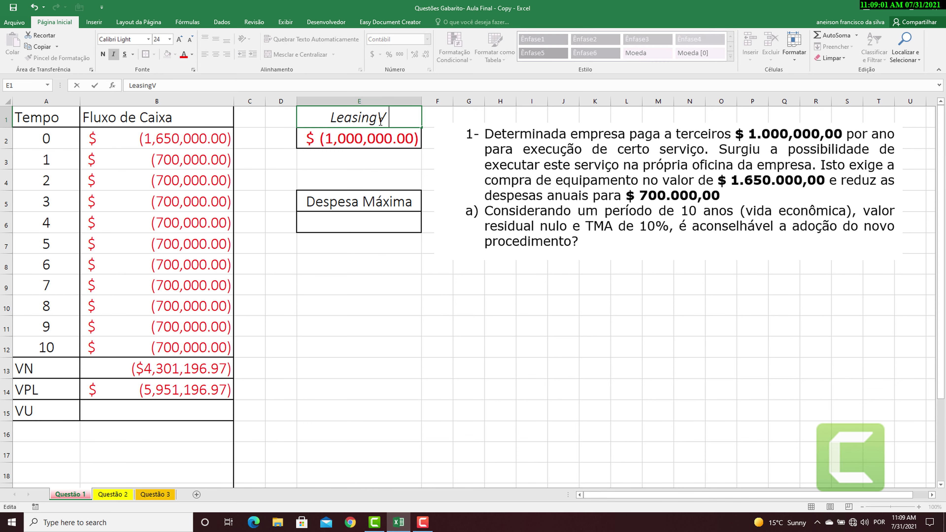
{"action": "key", "text": "BackSpace"}
{"action": "key", "text": "BackSpace"}
{"action": "type", "text": "- VU"}
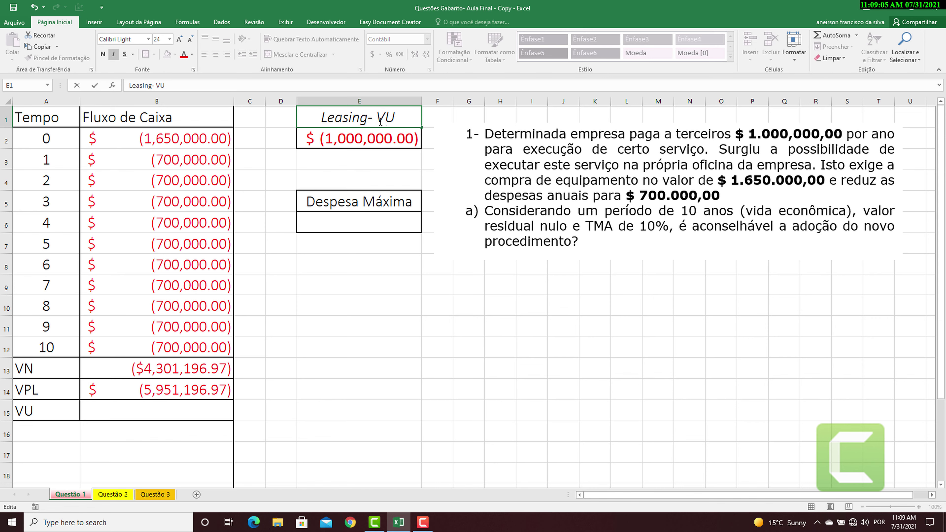
{"action": "key", "text": "Return"}
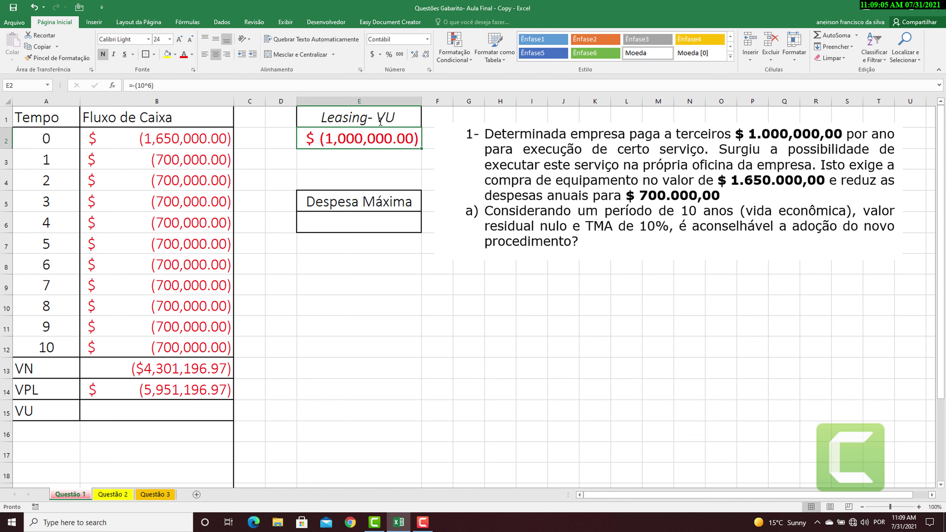
- Calculate VU in B15 with =PGTO(10%,10,-B14), using a 10% rate over 10 periods
{"action": "left_click", "coordinate": [138, 417]}
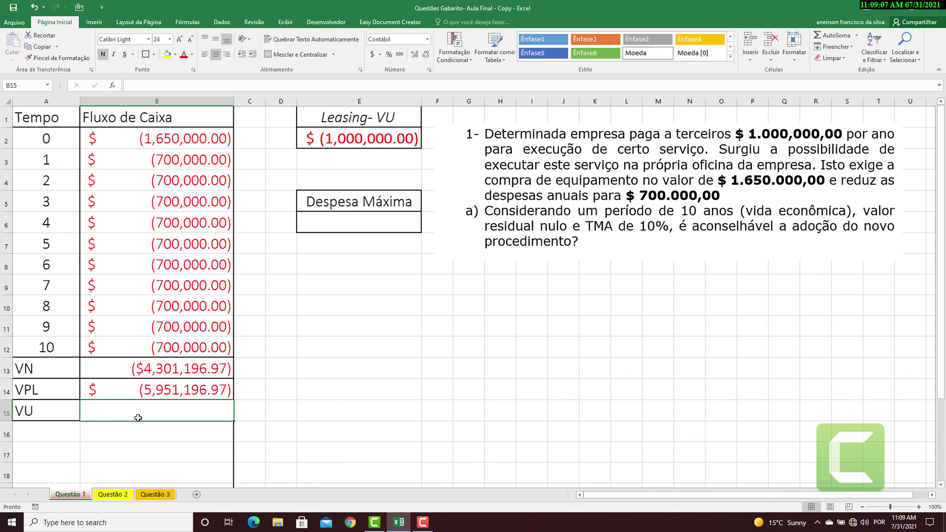
{"action": "type", "text": "=p"}
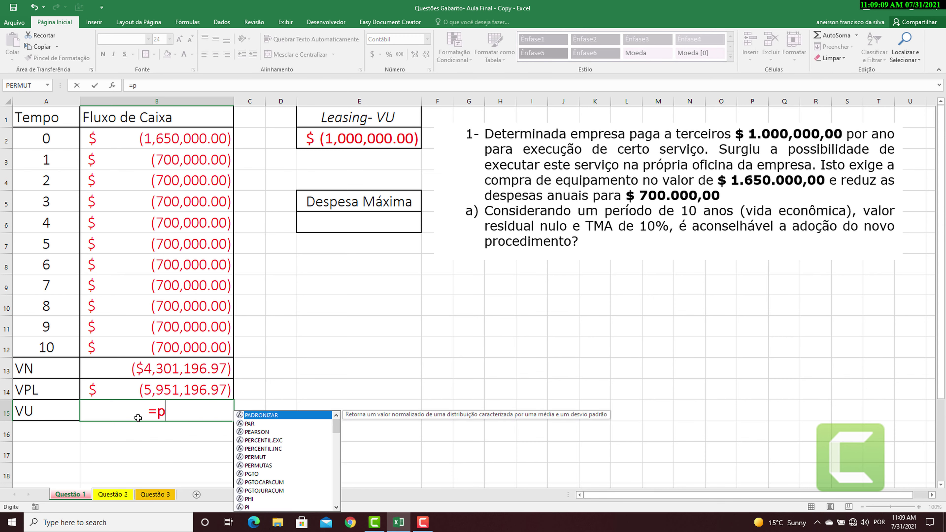
{"action": "type", "text": "gto(1"}
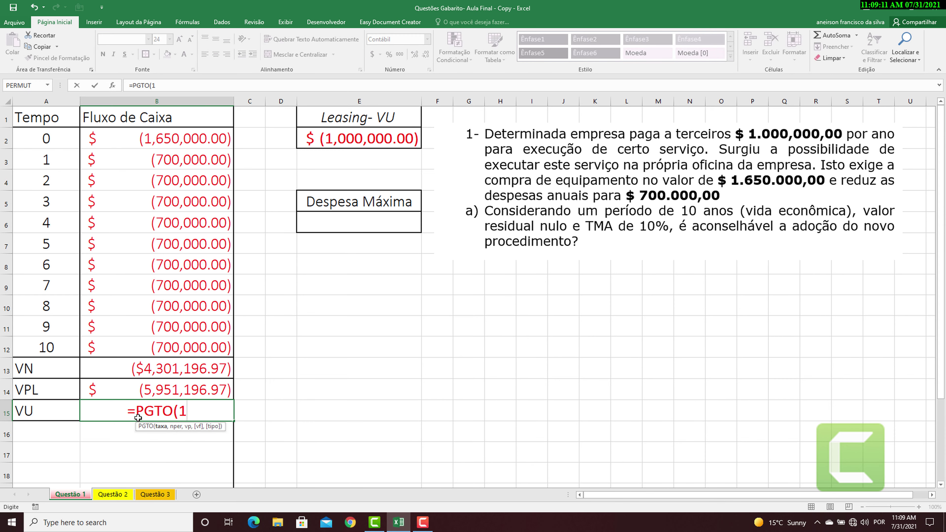
{"action": "type", "text": "0"}
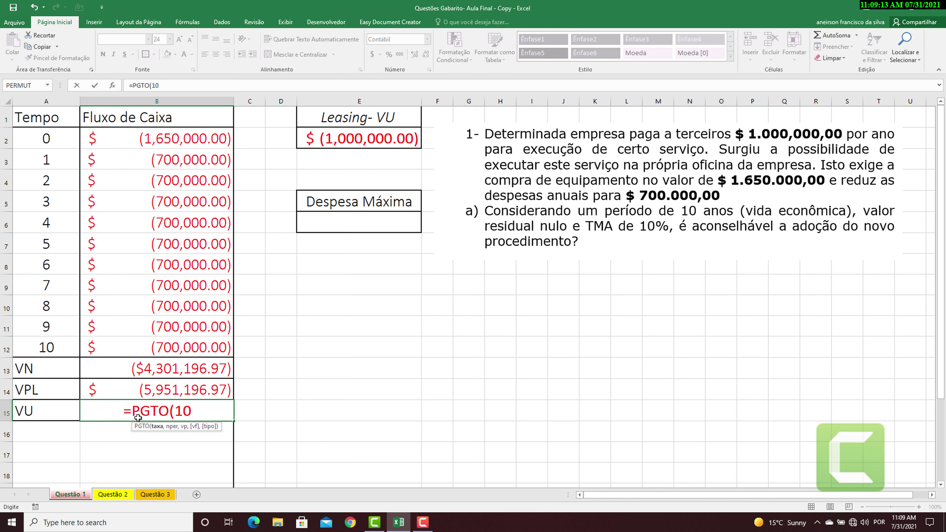
{"action": "type", "text": "%,"}
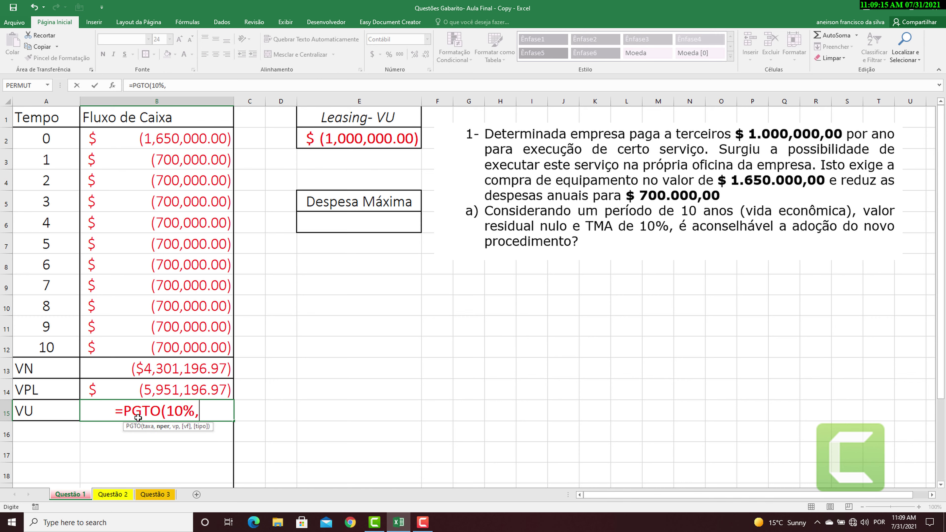
{"action": "type", "text": "10,-"}
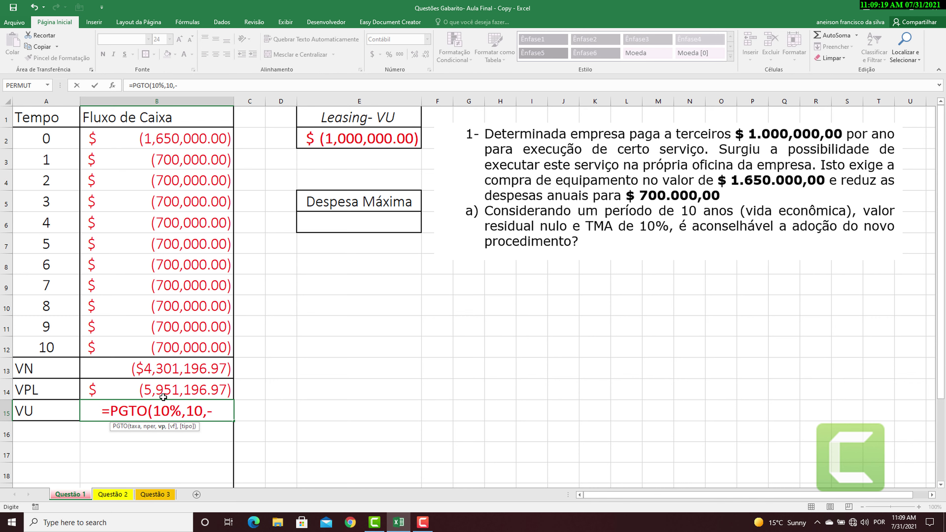
{"action": "left_click", "coordinate": [176, 393]}
{"action": "key", "text": "Return"}
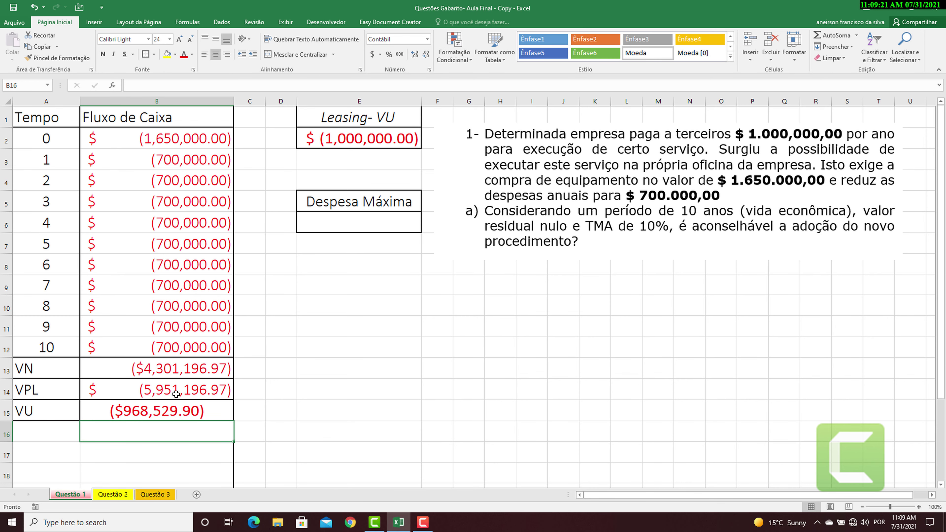
- Review the VU and VPL formulas and compare the VU result with the leasing amount
{"action": "double_click", "coordinate": [176, 406]}
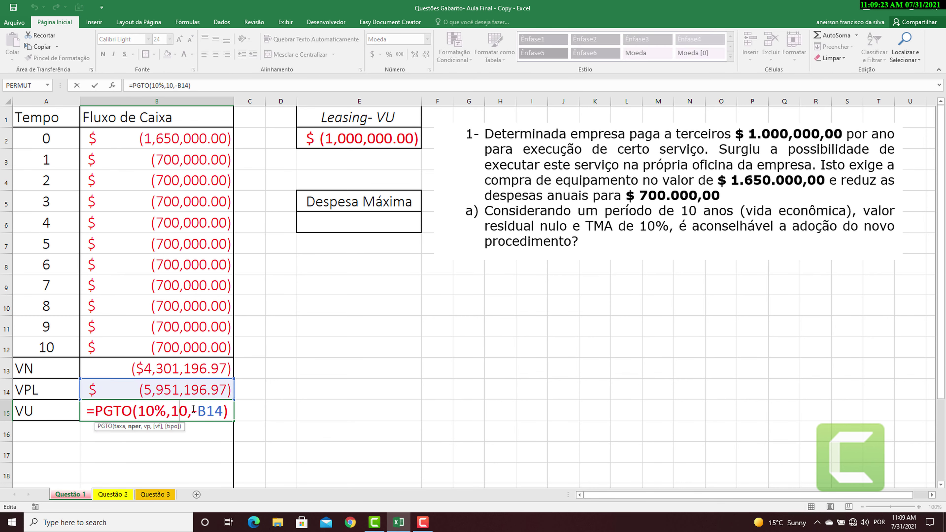
{"action": "key", "text": "Escape"}
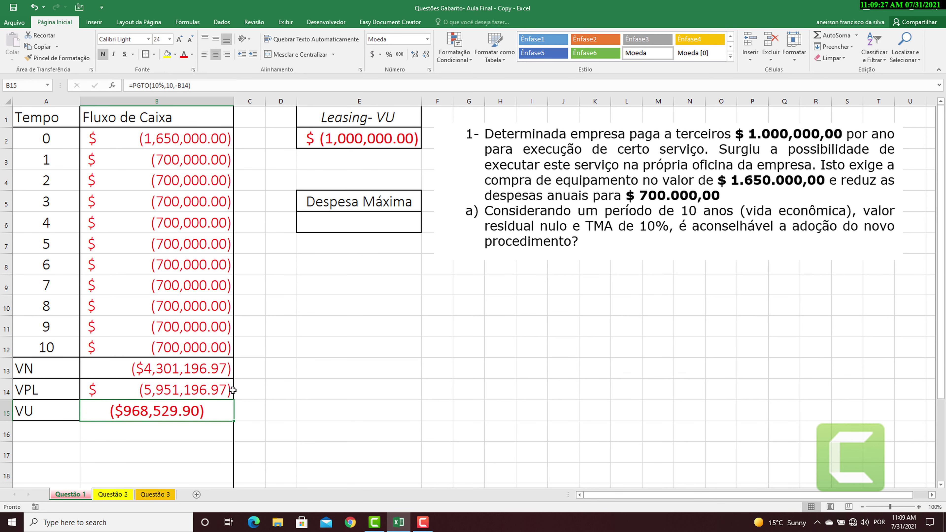
{"action": "double_click", "coordinate": [184, 383]}
{"action": "key", "text": "Escape"}
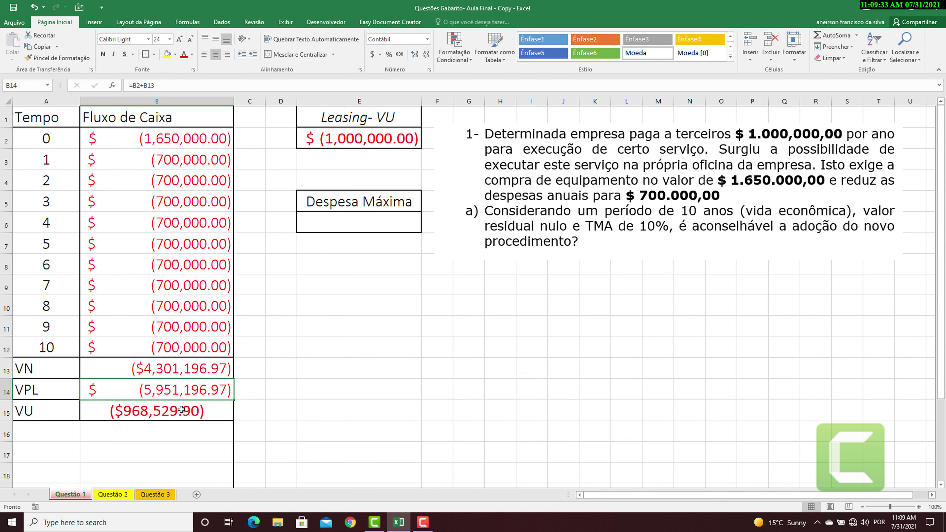
{"action": "left_click", "coordinate": [323, 348]}
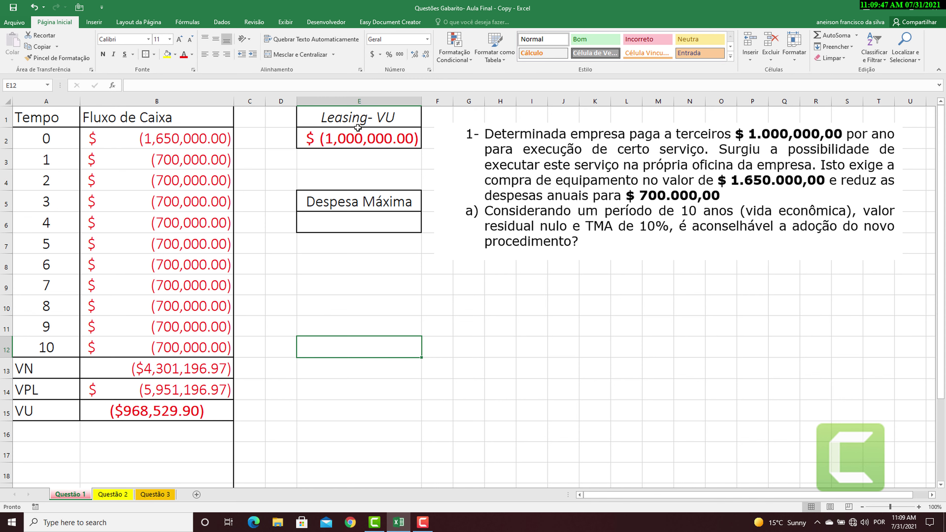
{"action": "left_click", "coordinate": [165, 417]}
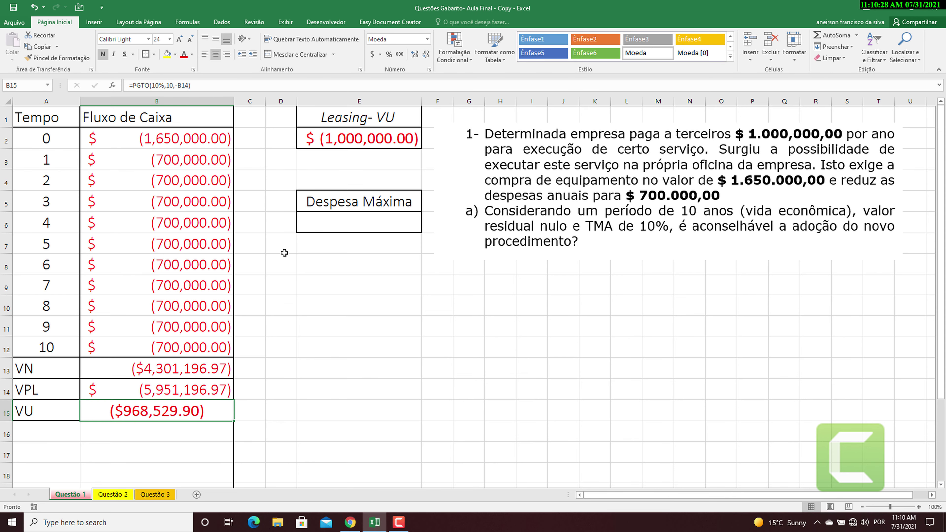
{"action": "left_click", "coordinate": [276, 258]}
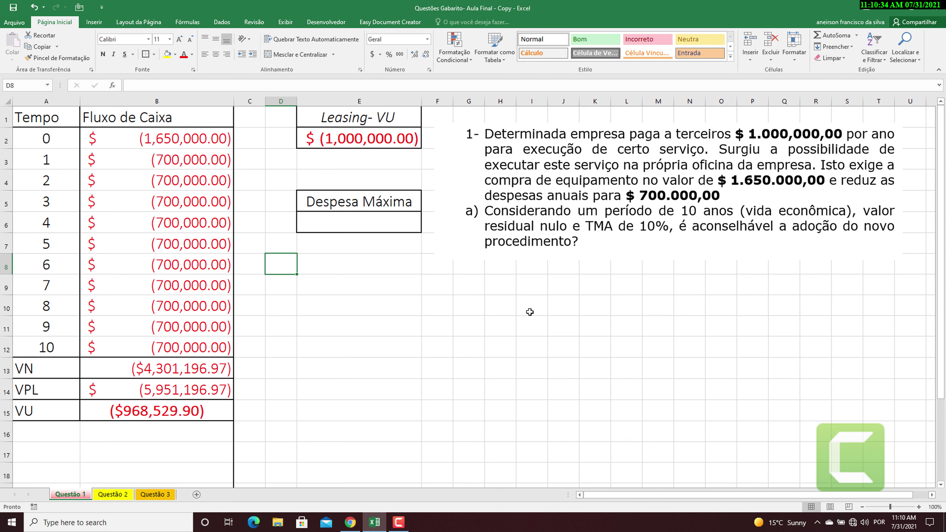
- Run Goal Seek to bring VU in B15 to -1000000 by changing the year 1 cash flow in B3, and accept the solution
{"action": "left_click", "coordinate": [163, 162]}
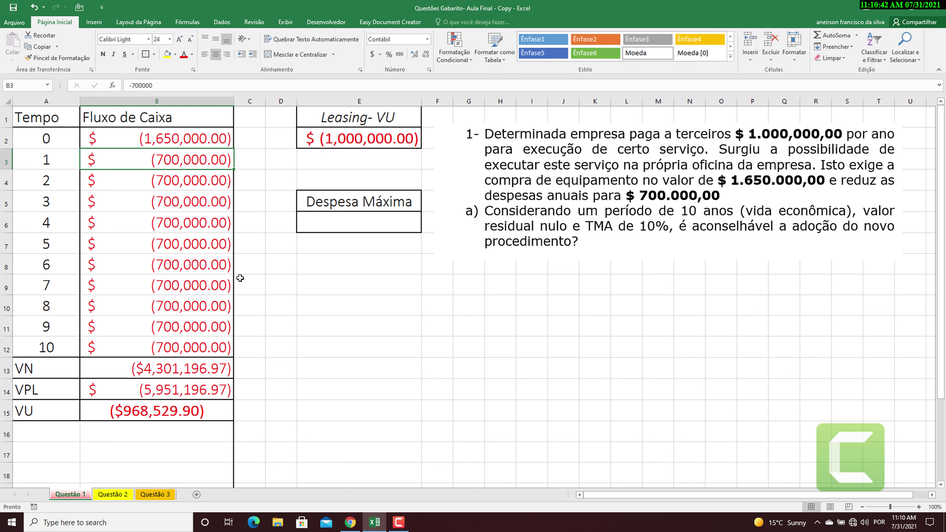
{"action": "left_click", "coordinate": [223, 22]}
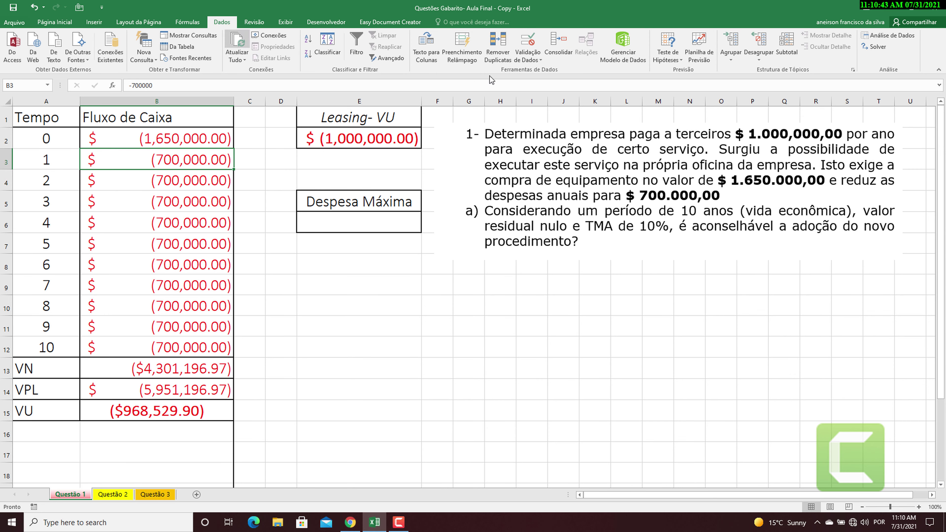
{"action": "left_click", "coordinate": [663, 56]}
{"action": "left_click", "coordinate": [685, 82]}
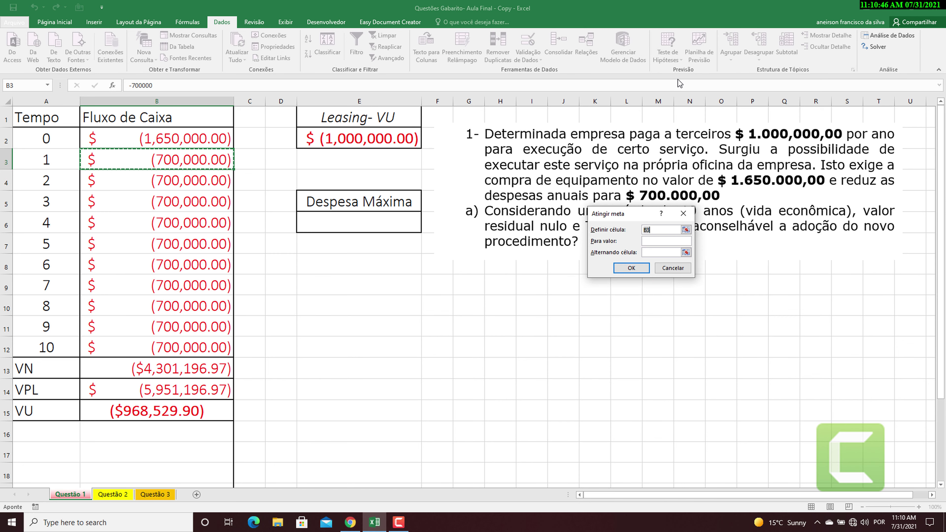
{"action": "left_click", "coordinate": [147, 414]}
{"action": "key", "text": "Tab"}
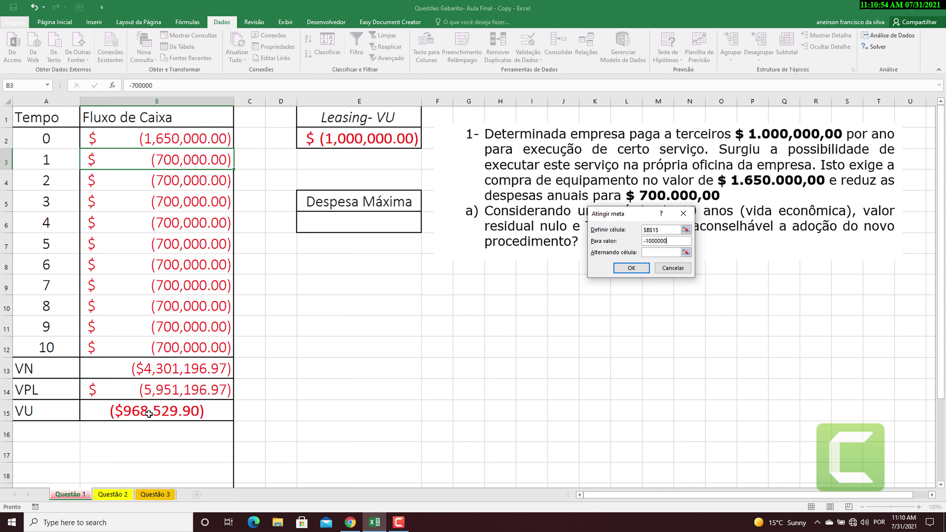
{"action": "left_click", "coordinate": [170, 161]}
{"action": "left_click", "coordinate": [633, 268]}
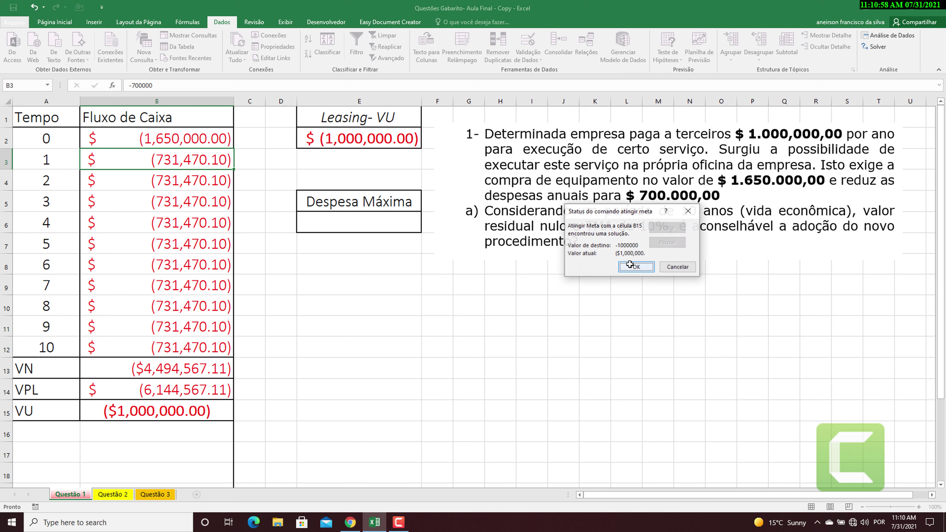
{"action": "left_click", "coordinate": [633, 268]}
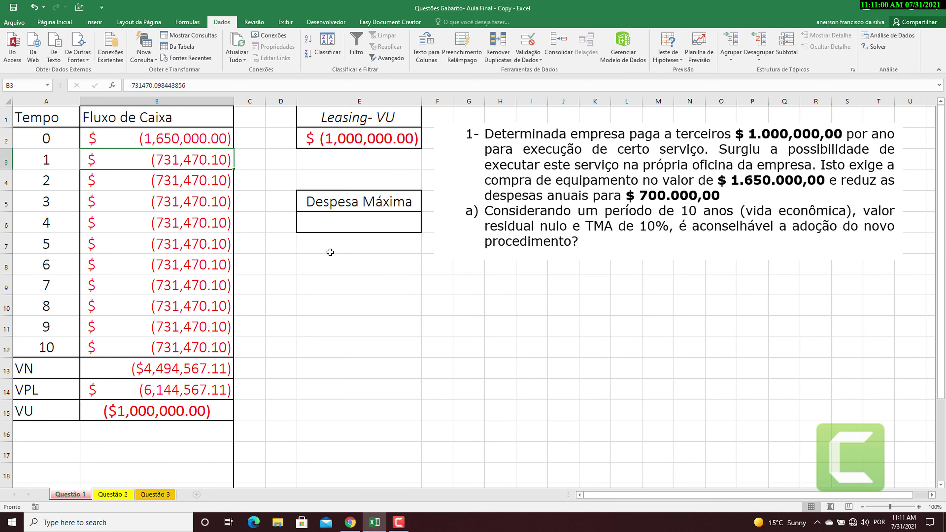
{"action": "left_click", "coordinate": [368, 226]}
{"action": "type", "text": "73"}
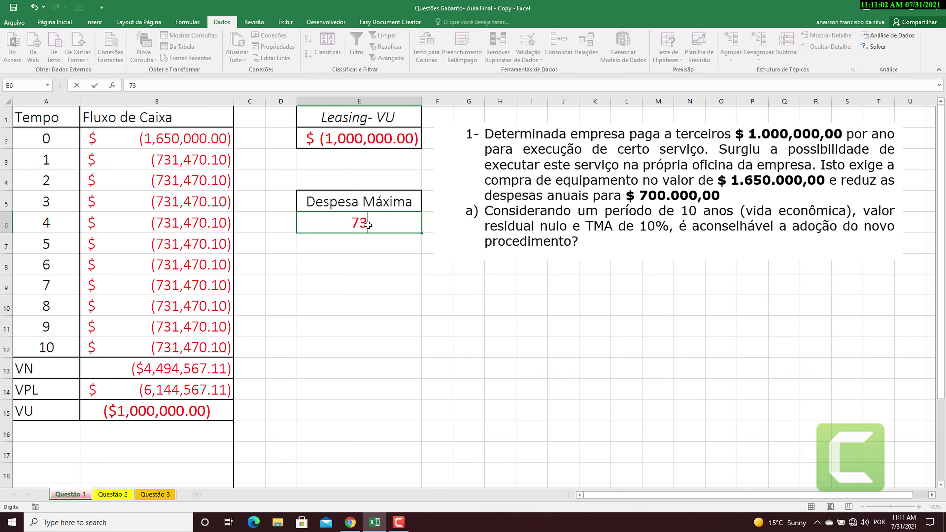
{"action": "key", "text": "Escape"}
- Copy the year 1 cash flow from B3 and paste it as a value into E6 under Despesa Máxima
{"action": "key", "text": "Left"}
{"action": "key", "text": "Left"}
{"action": "key", "text": "Left"}
{"action": "key", "text": "Up"}
{"action": "key", "text": "Up"}
{"action": "key", "text": "Up"}
{"action": "key", "text": "ctrl+c"}
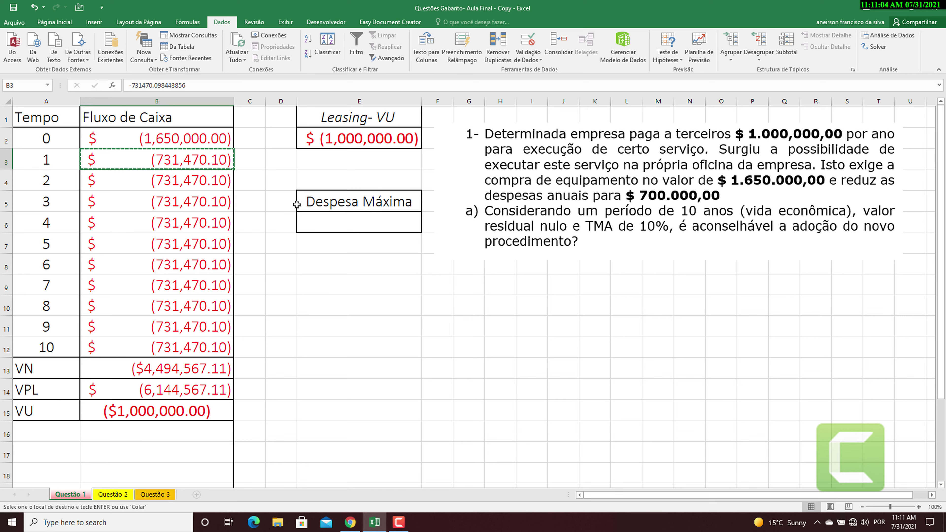
{"action": "left_click", "coordinate": [343, 226]}
{"action": "left_click", "coordinate": [54, 21]}
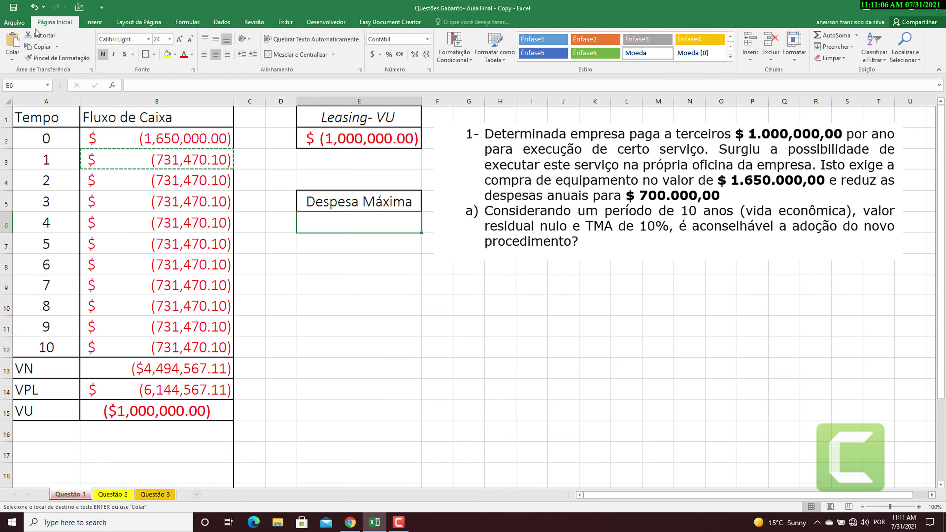
{"action": "left_click", "coordinate": [14, 61]}
{"action": "left_click", "coordinate": [18, 143]}
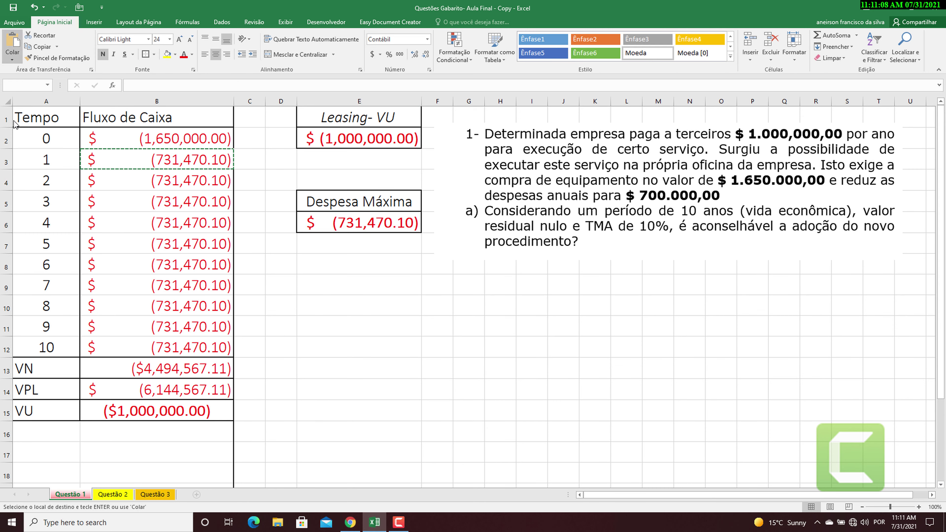
{"action": "left_click", "coordinate": [397, 303]}
{"action": "left_click", "coordinate": [371, 227]}
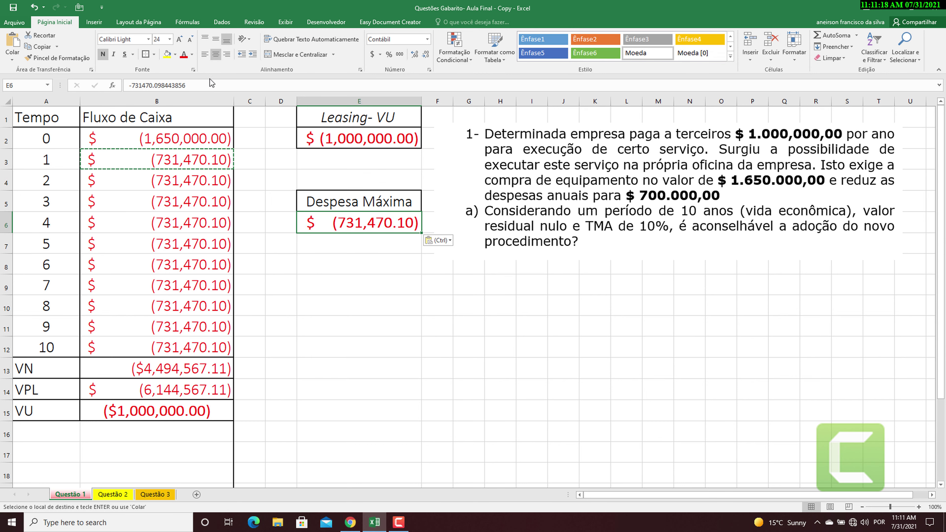
- Highlight the Despesa Máxima value in E6 with a yellow fill
{"action": "left_click", "coordinate": [171, 56]}
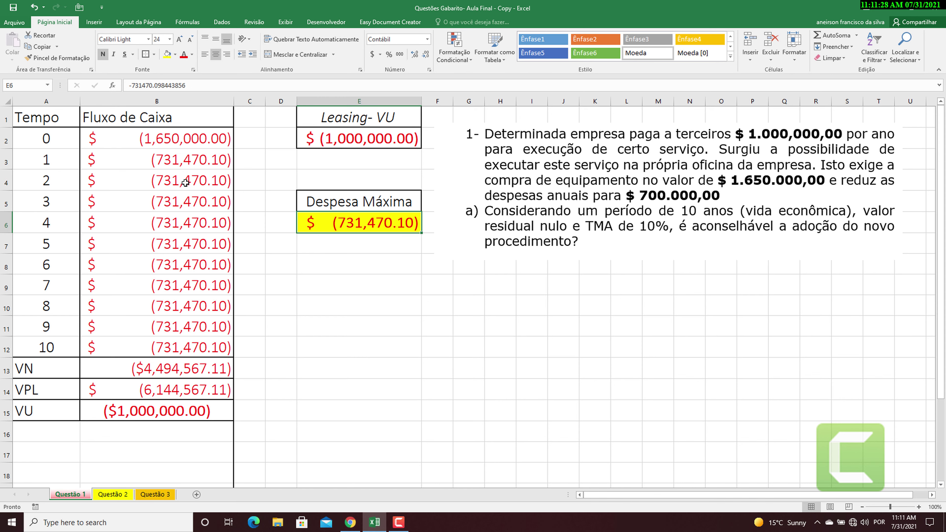
- Change the Despesa Máxima value in E6 to the whole number -731471
{"action": "double_click", "coordinate": [403, 226]}
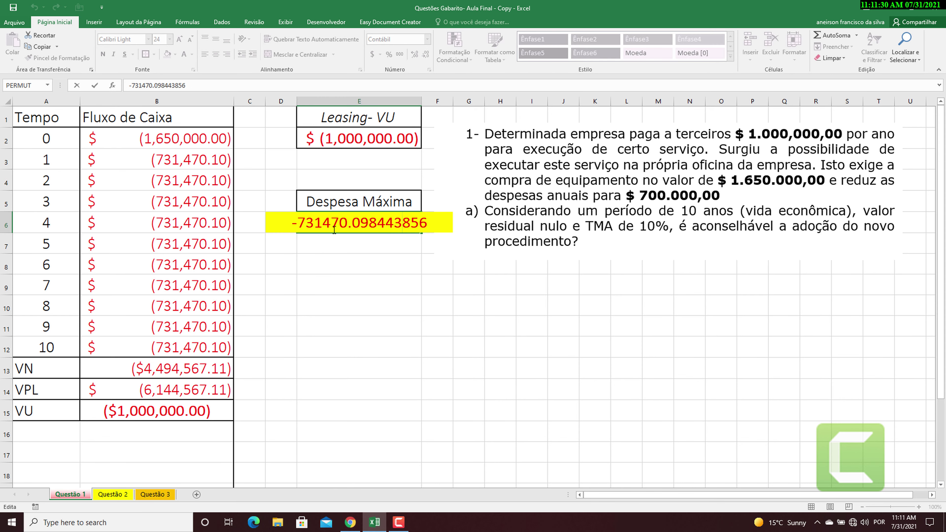
{"action": "left_click_drag", "start_coordinate": [351, 223], "coordinate": [441, 223]}
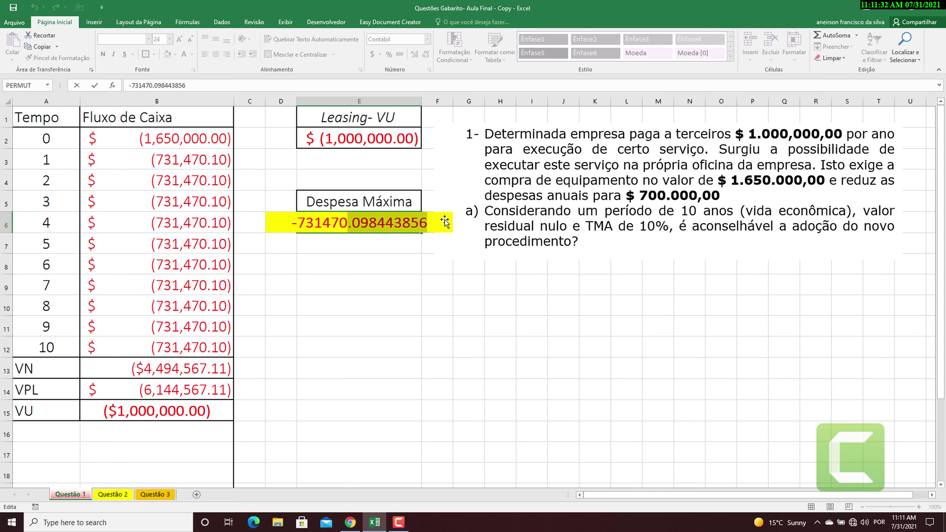
{"action": "type", "text": "="}
{"action": "key", "text": "BackSpace"}
{"action": "key", "text": "BackSpace"}
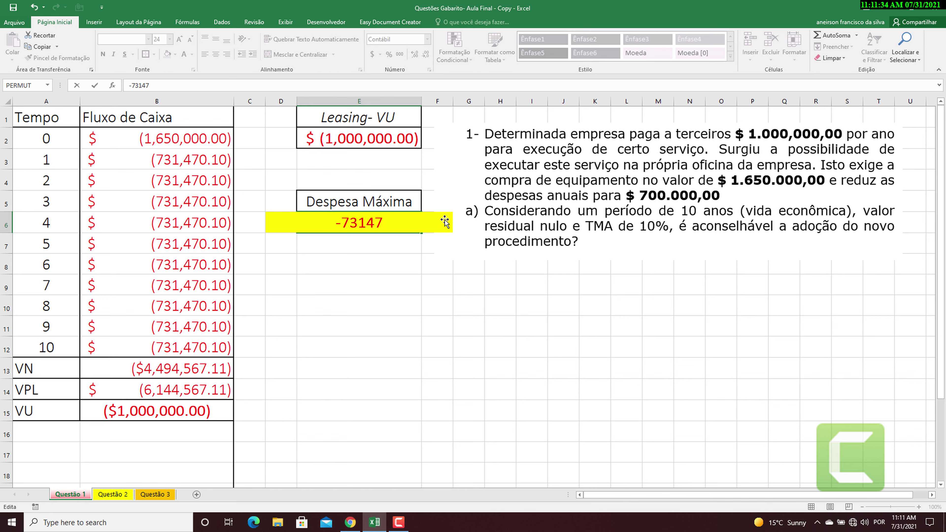
{"action": "type", "text": "1"}
{"action": "key", "text": "Return"}
{"action": "left_click", "coordinate": [377, 217]}
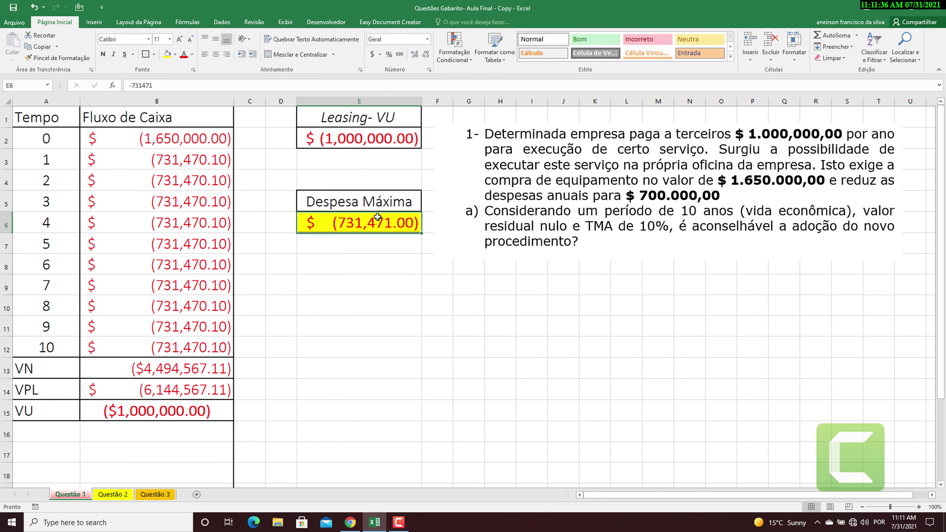
{"action": "double_click", "coordinate": [377, 217]}
{"action": "key", "text": "Return"}
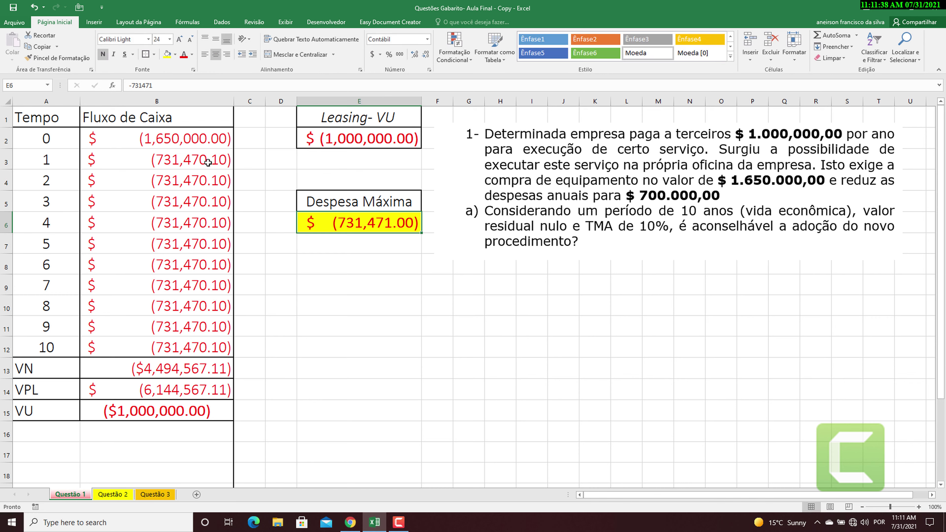
- Try -731471 as the year 1 cash flow in B3, and undo that change
{"action": "double_click", "coordinate": [208, 164]}
{"action": "left_click_drag", "start_coordinate": [137, 161], "coordinate": [231, 158]}
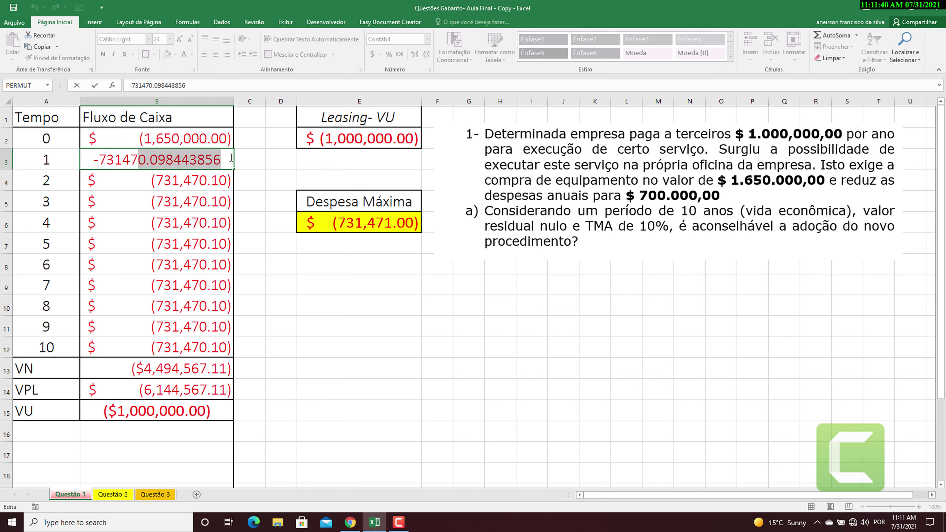
{"action": "type", "text": "1"}
{"action": "key", "text": "Return"}
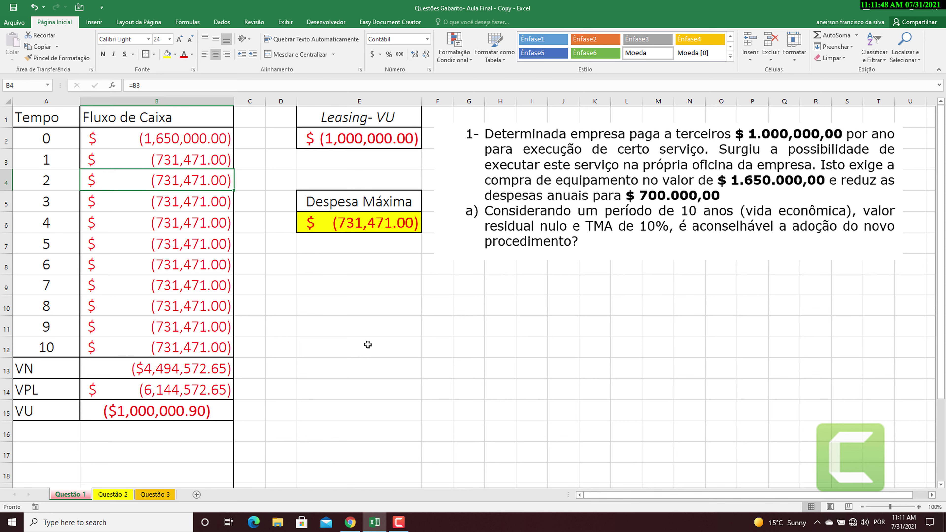
{"action": "left_click", "coordinate": [371, 228]}
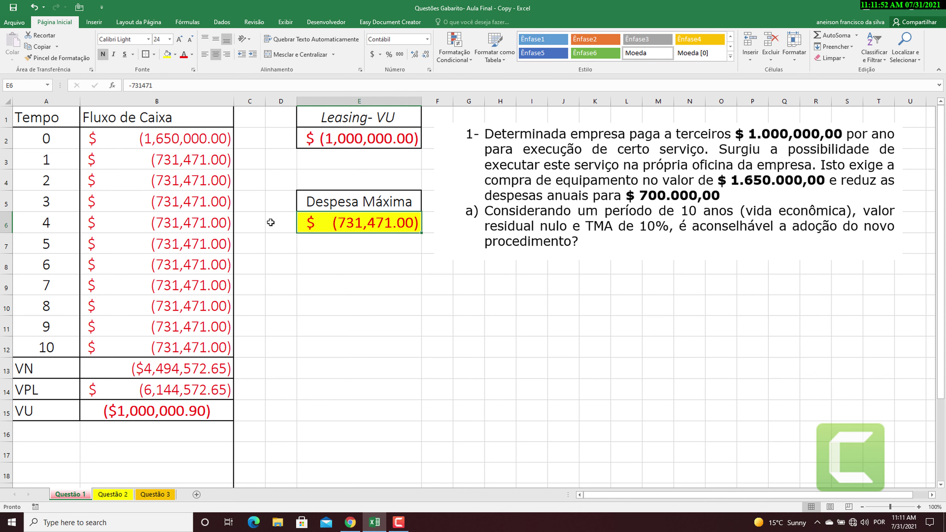
{"action": "key", "text": "ctrl+z"}
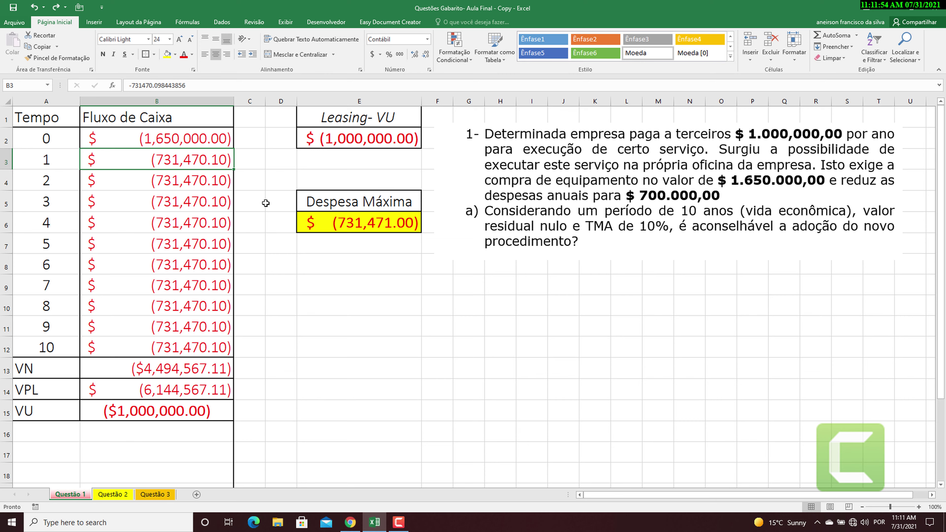
- Copy the year 1 cash flow from B3 and paste only its value over the Despesa Máxima amount in E6
{"action": "key", "text": "ctrl+c"}
{"action": "left_click", "coordinate": [337, 223]}
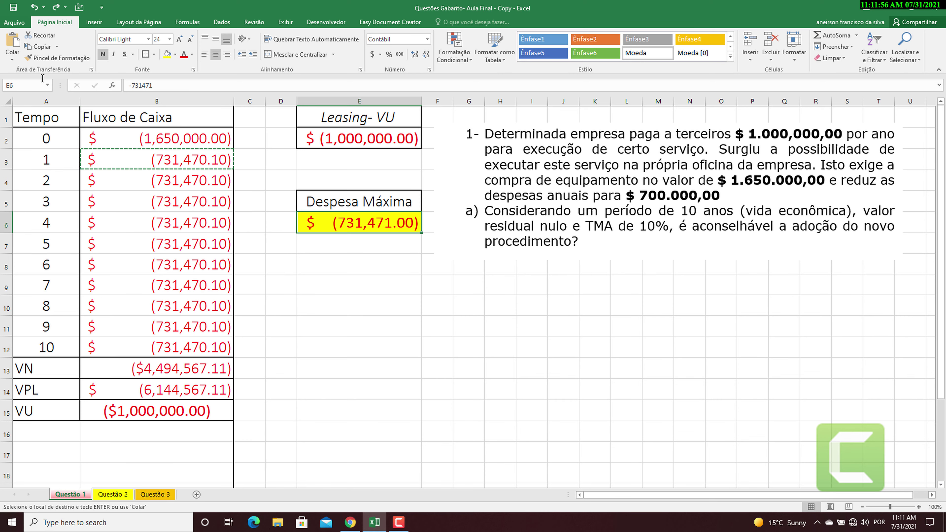
{"action": "left_click", "coordinate": [12, 57]}
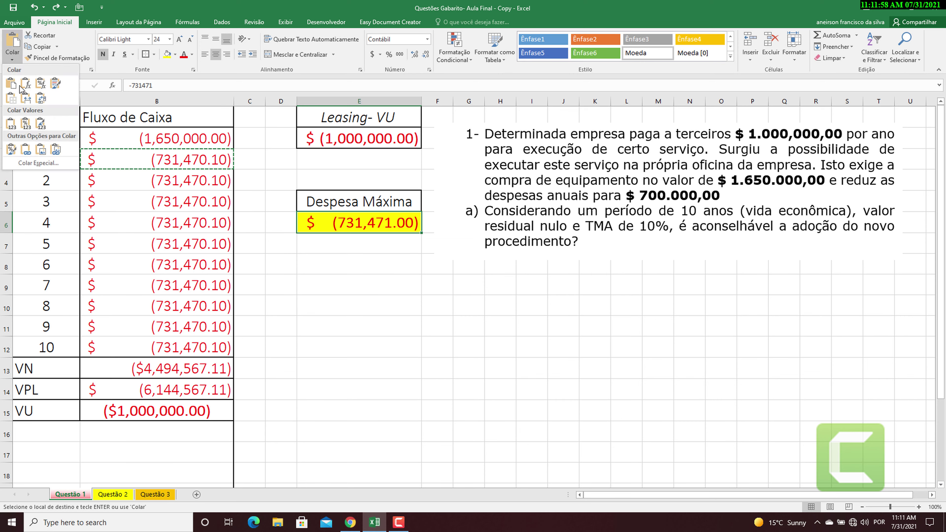
{"action": "left_click", "coordinate": [18, 129]}
{"action": "left_click", "coordinate": [359, 300]}
{"action": "left_click", "coordinate": [200, 158]}
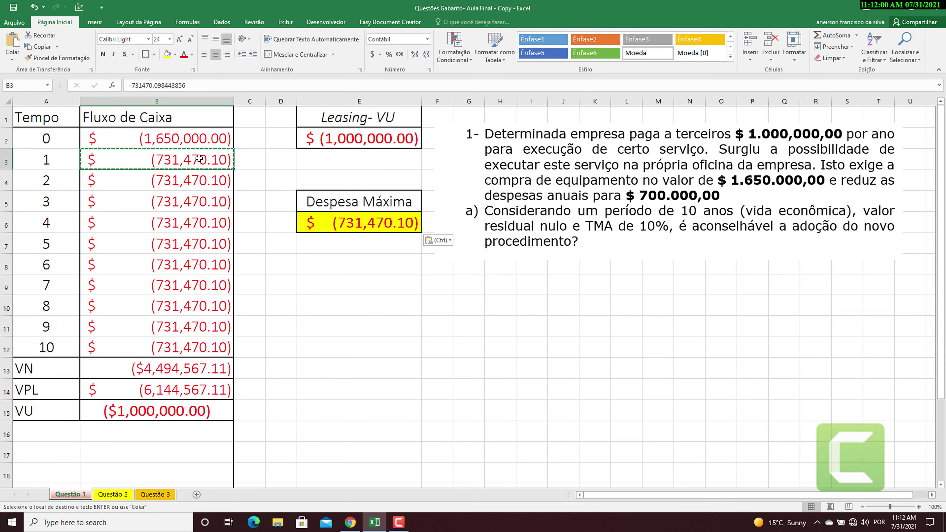
{"action": "key", "text": "Escape"}
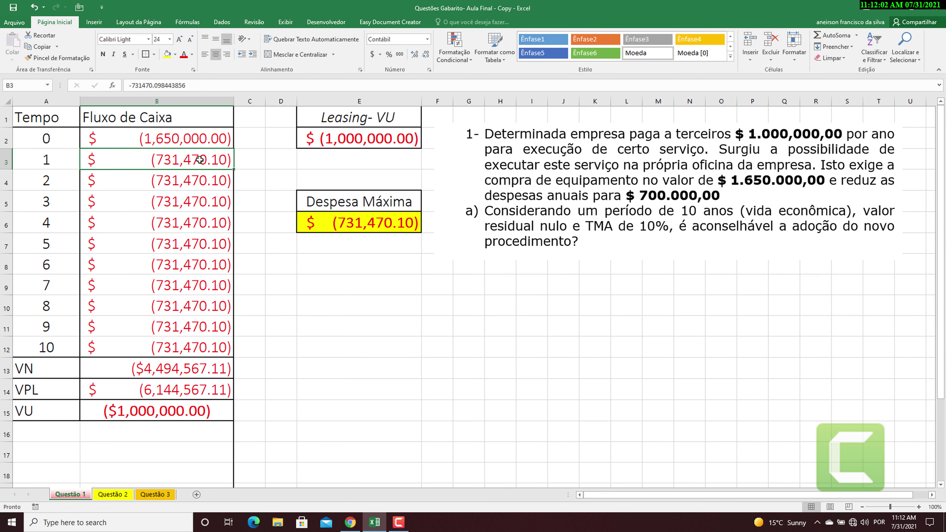
- Set the year 1 cash flow in B3 to -700000
{"action": "type", "text": "70"}
{"action": "key", "text": "BackSpace"}
{"action": "key", "text": "BackSpace"}
{"action": "type", "text": "-700000"}
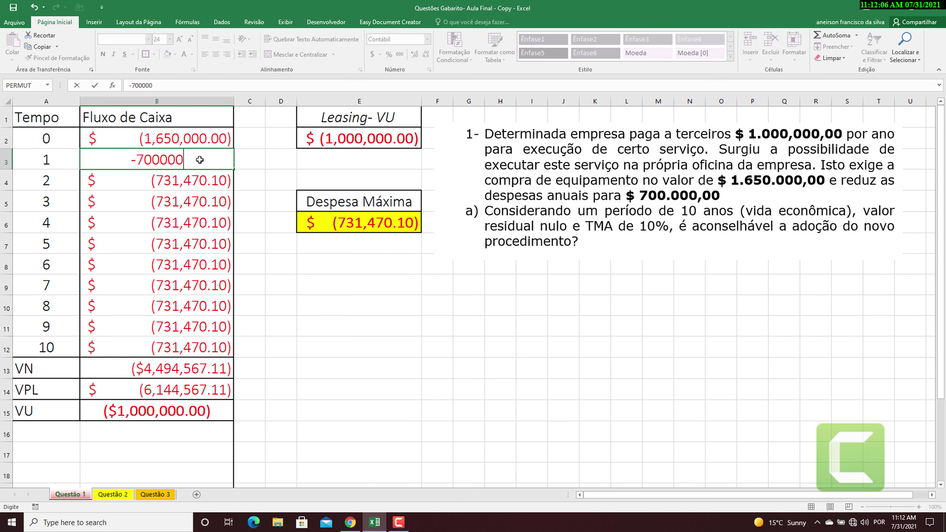
{"action": "key", "text": "Return"}
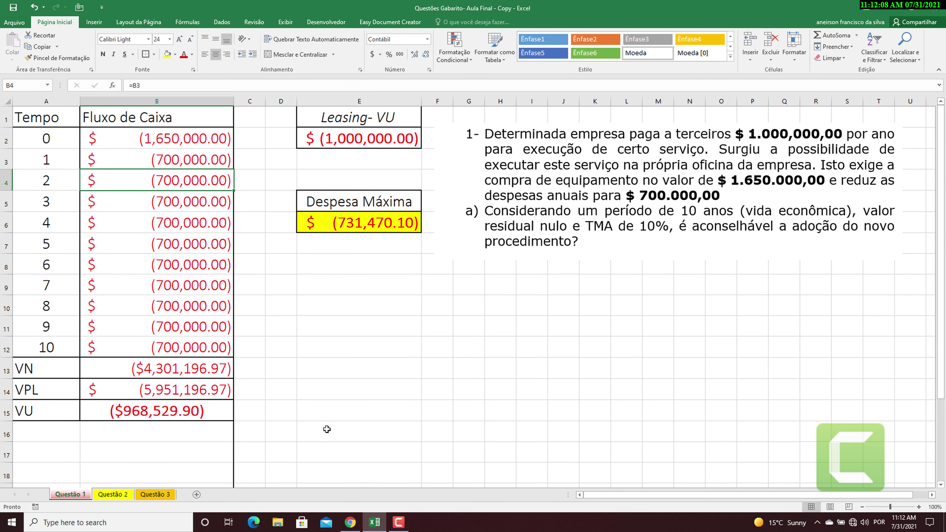
- Switch to the Questão 2 sheet and make the Leasing heading in E1 italic and bold
{"action": "left_click", "coordinate": [112, 494]}
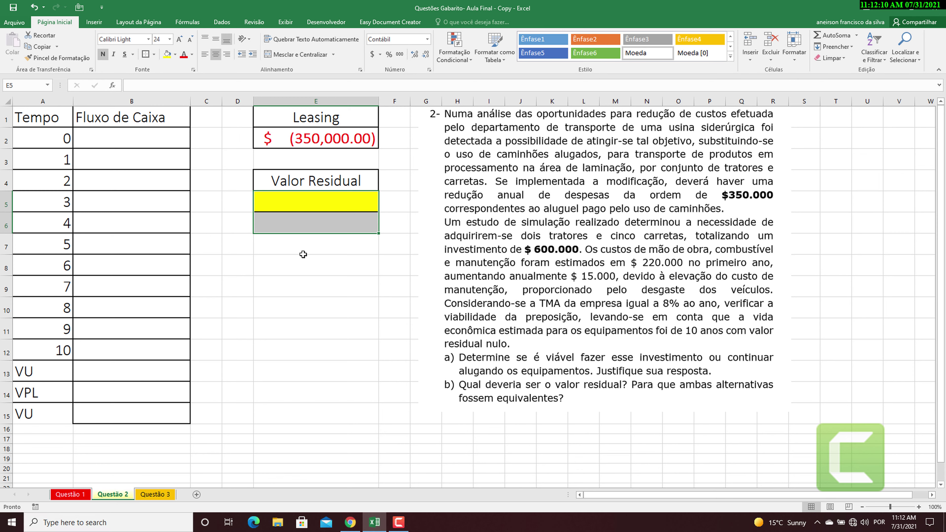
{"action": "left_click_drag", "start_coordinate": [304, 251], "coordinate": [304, 263]}
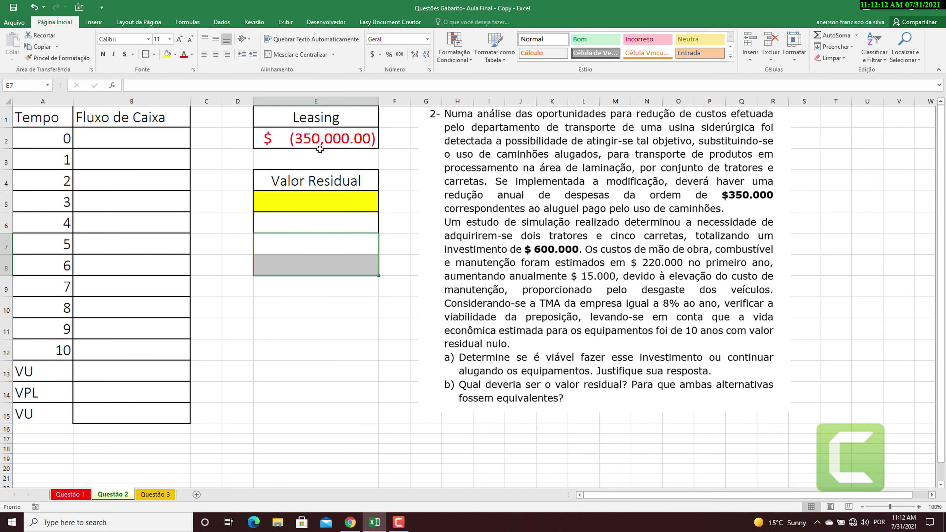
{"action": "left_click", "coordinate": [328, 118]}
{"action": "key", "text": "ctrl+i"}
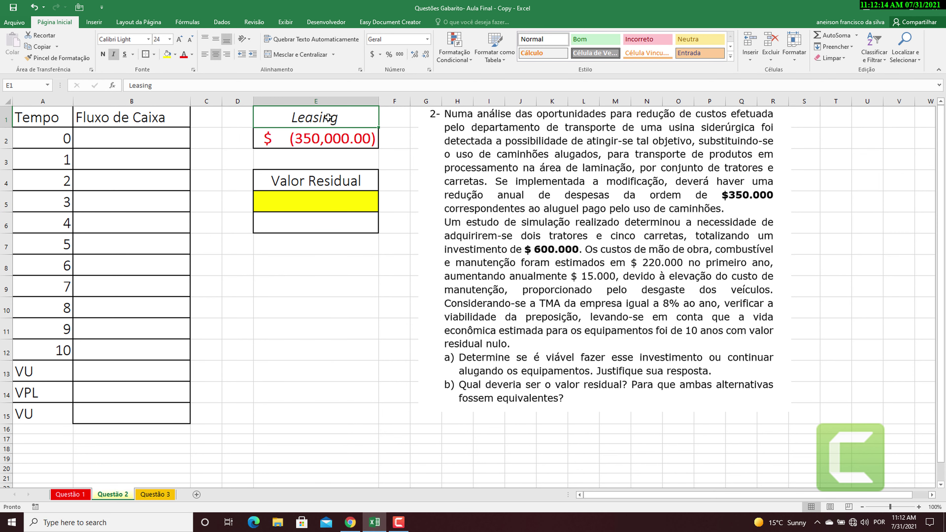
{"action": "key", "text": "ctrl+n"}
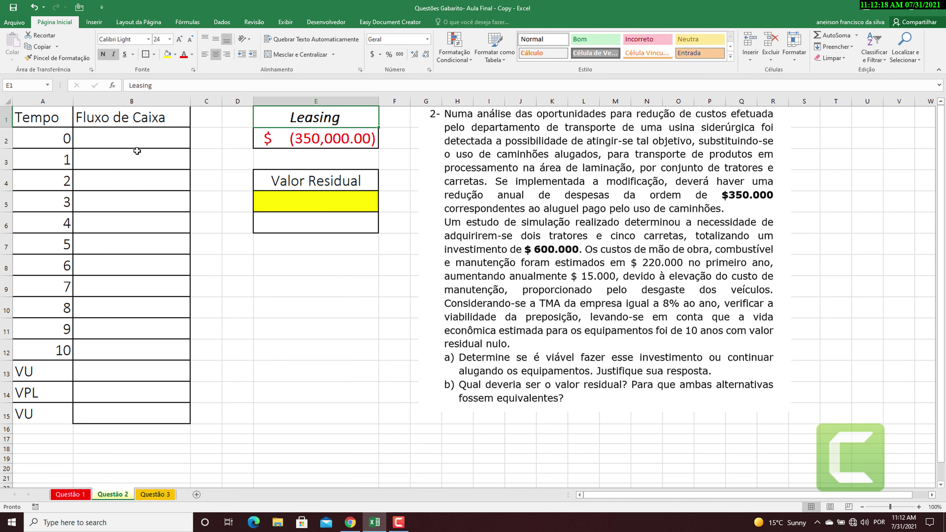
- Enter -600000 as the year 0 cash flow in B2 and -220000 as the year 1 cash flow in B3
{"action": "left_click", "coordinate": [134, 138]}
{"action": "type", "text": "-600000"}
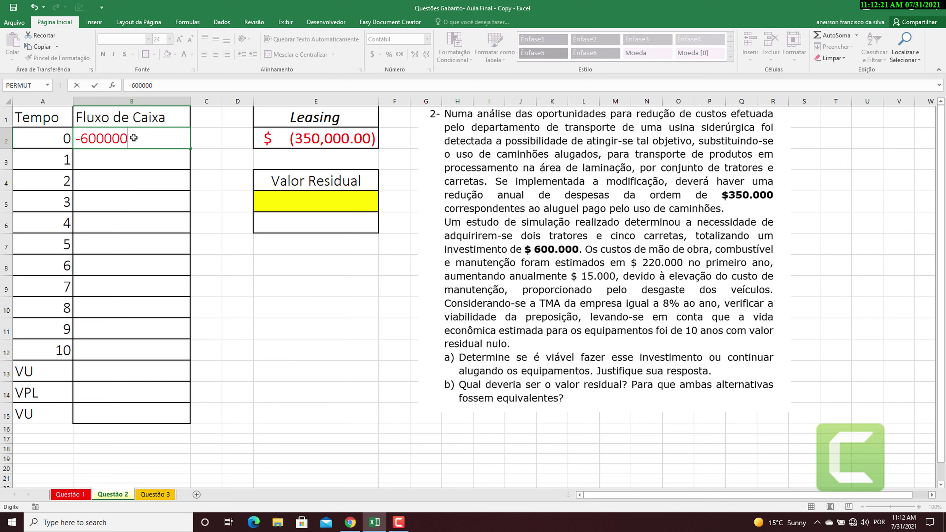
{"action": "key", "text": "Return"}
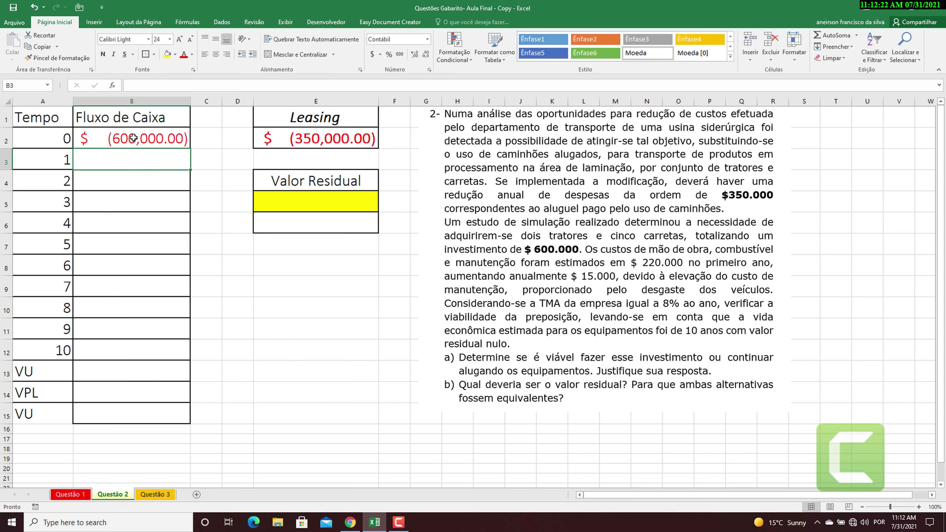
{"action": "type", "text": "-2200"}
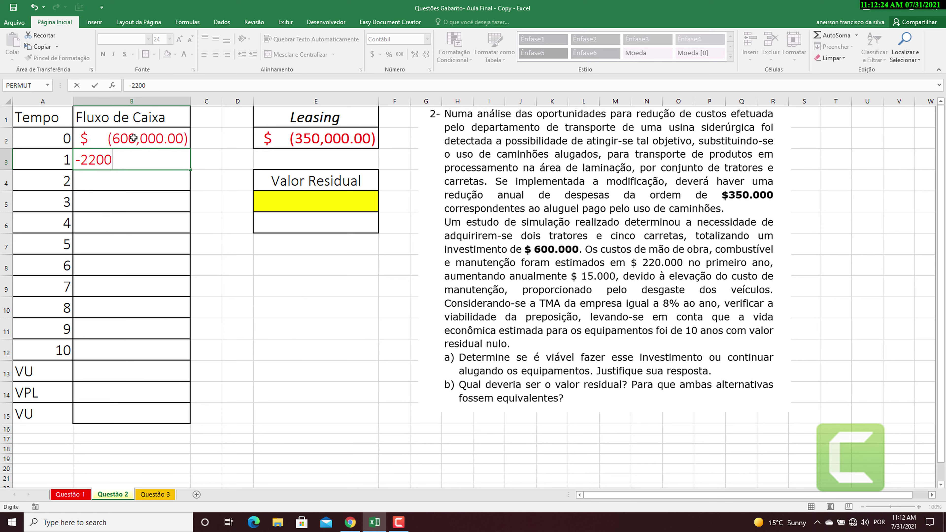
{"action": "type", "text": "00"}
{"action": "key", "text": "Return"}
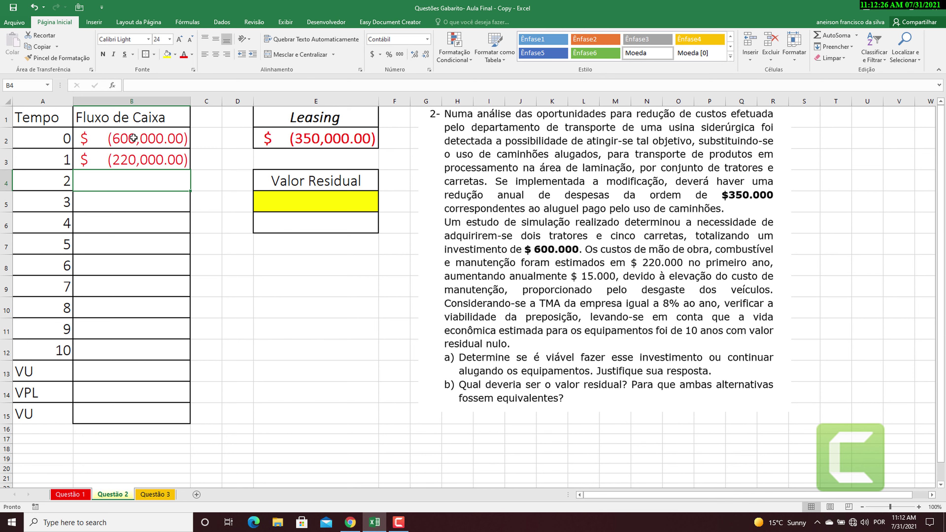
- Calculate the year 2 cash flow in B4 with =B3-15000 and fill the formula down to year 10 in B12
{"action": "type", "text": "="}
{"action": "left_click", "coordinate": [131, 160]}
{"action": "type", "text": "-"}
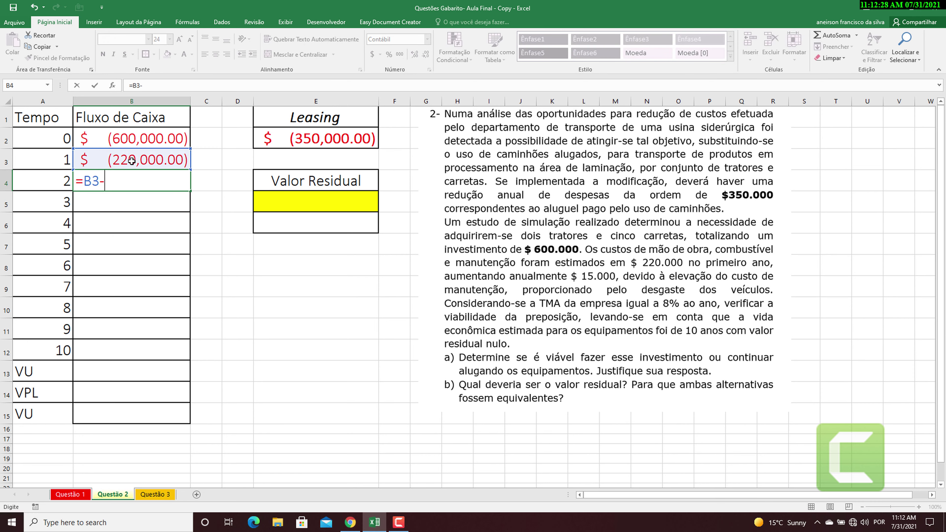
{"action": "type", "text": "15000"}
{"action": "key", "text": "Return"}
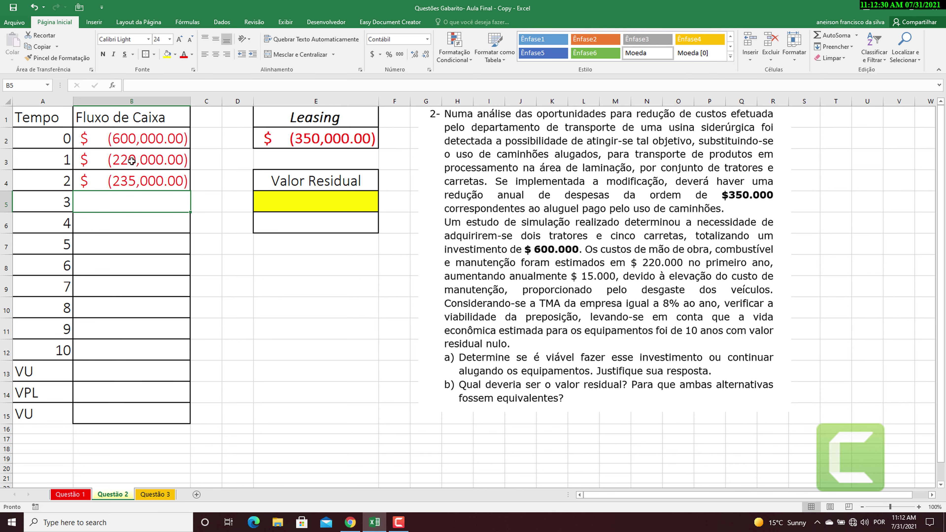
{"action": "left_click", "coordinate": [149, 182]}
{"action": "left_click_drag", "start_coordinate": [190, 192], "coordinate": [179, 360]}
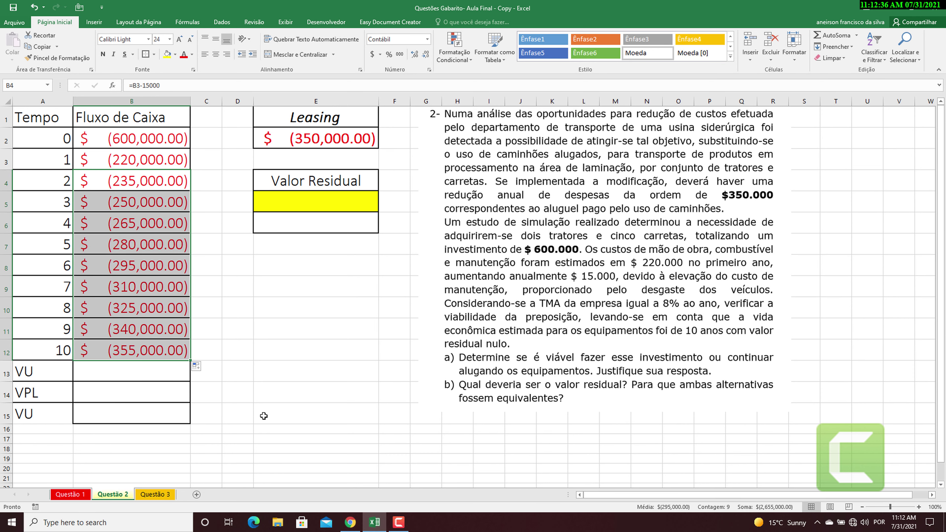
- Calculate the present value of the year 1 to 10 cash flows in B13 with =VPL(8%,B3:B12)
{"action": "left_click", "coordinate": [128, 374]}
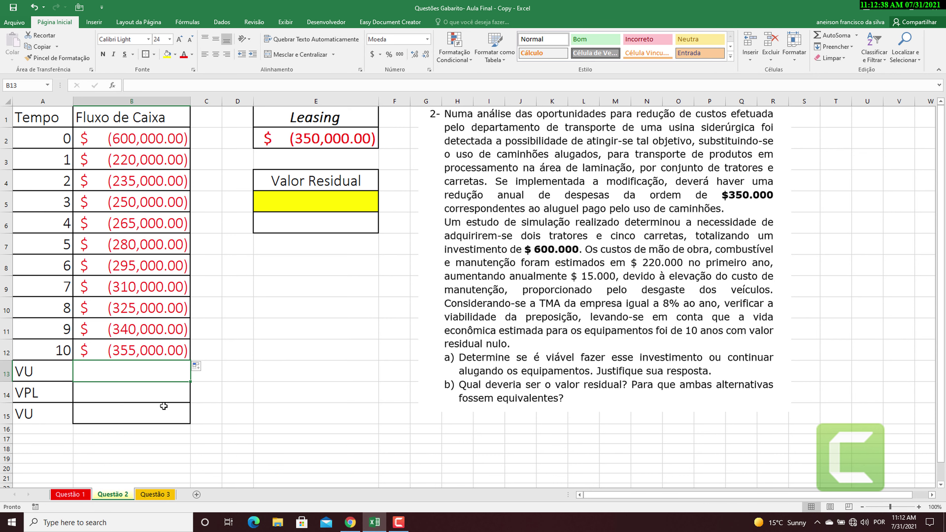
{"action": "type", "text": "="}
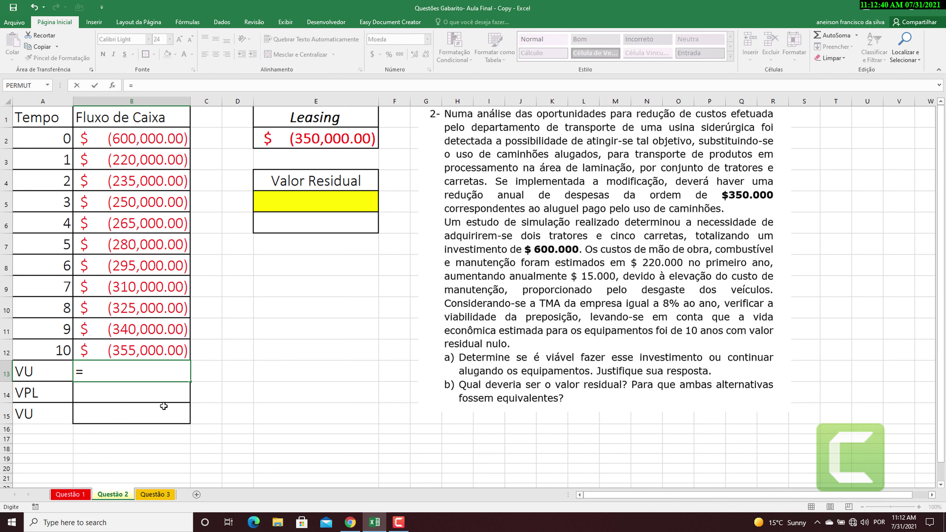
{"action": "type", "text": "vpl"}
{"action": "key", "text": "Tab"}
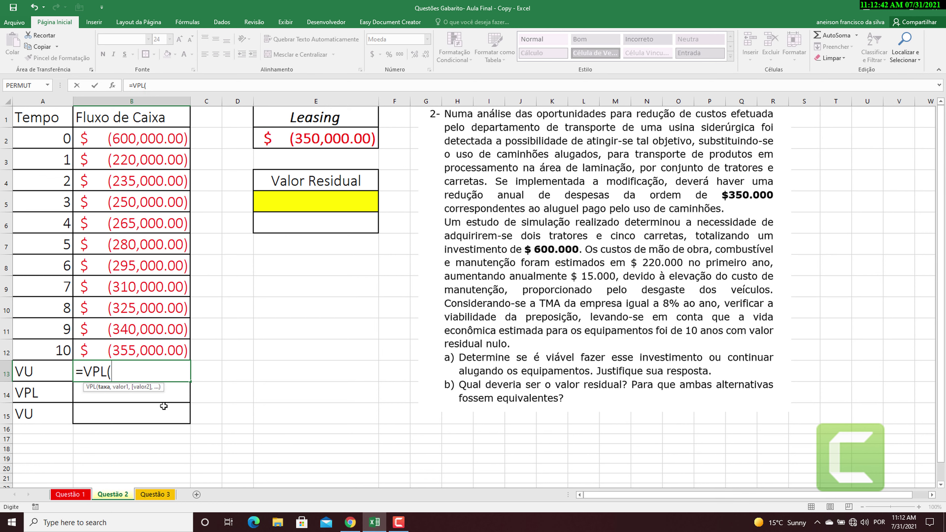
{"action": "type", "text": "8"}
{"action": "key", "text": "Return"}
{"action": "key", "text": "Return"}
{"action": "type", "text": "%,"}
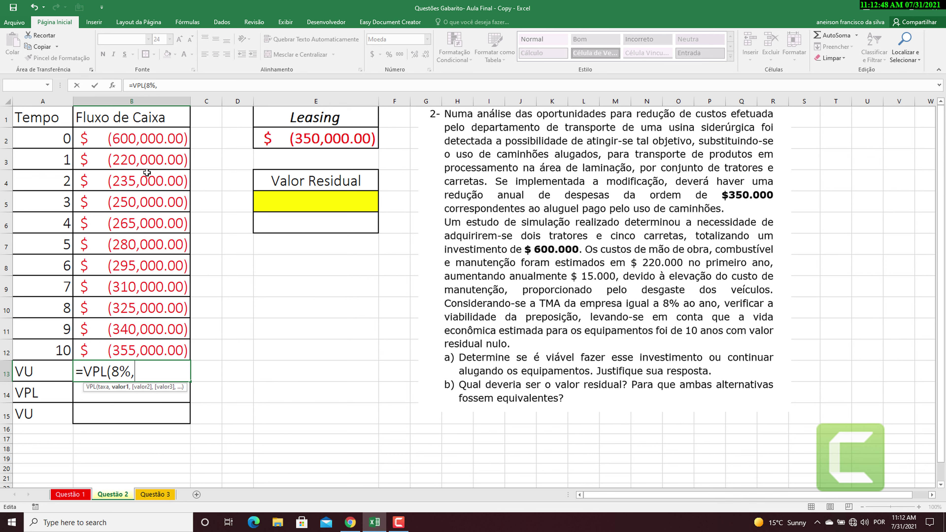
{"action": "left_click_drag", "start_coordinate": [149, 160], "coordinate": [136, 345]}
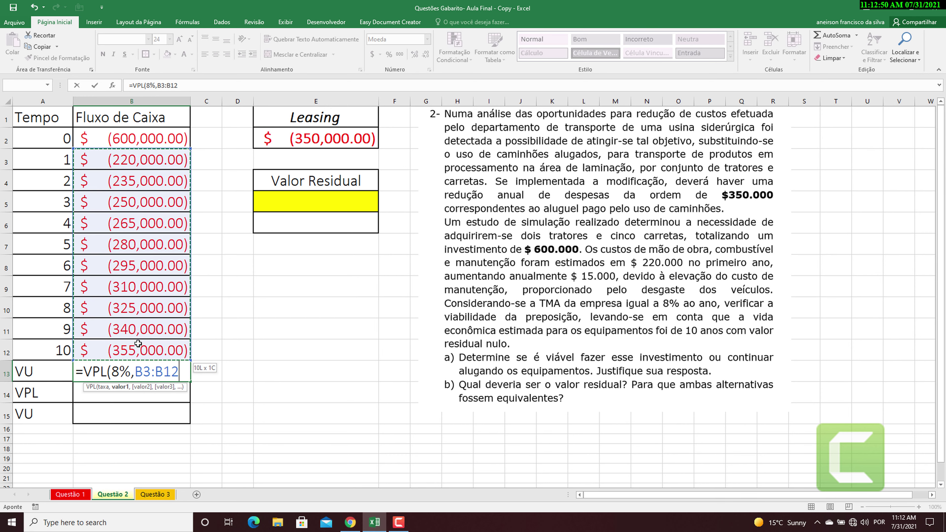
{"action": "key", "text": "Return"}
- Calculate the VPL in B14 by adding the year 0 cash flow to the present value with =B2+B13
{"action": "type", "text": "="}
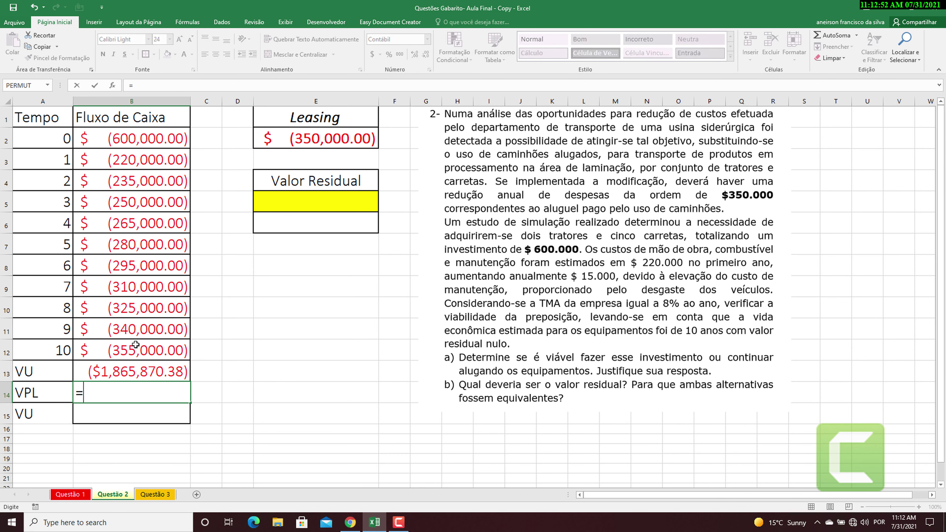
{"action": "left_click", "coordinate": [151, 138]}
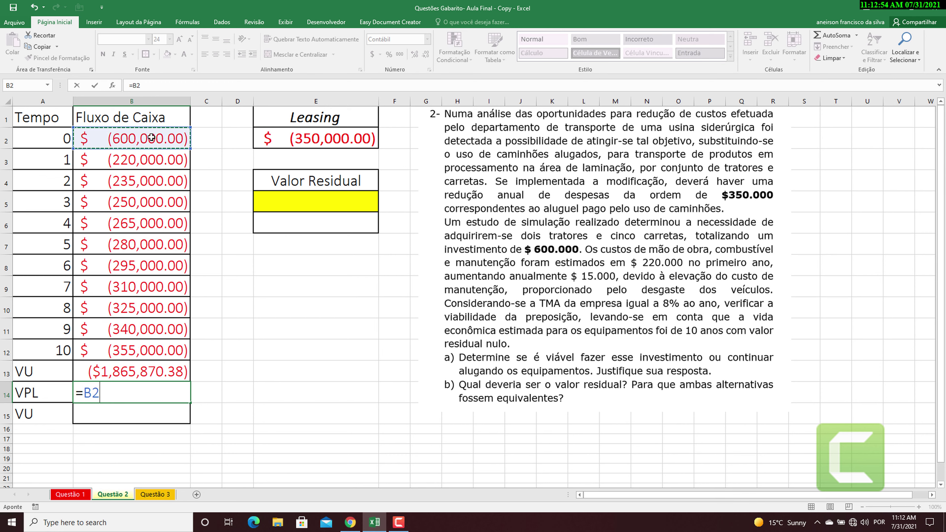
{"action": "type", "text": "+"}
{"action": "left_click", "coordinate": [129, 374]}
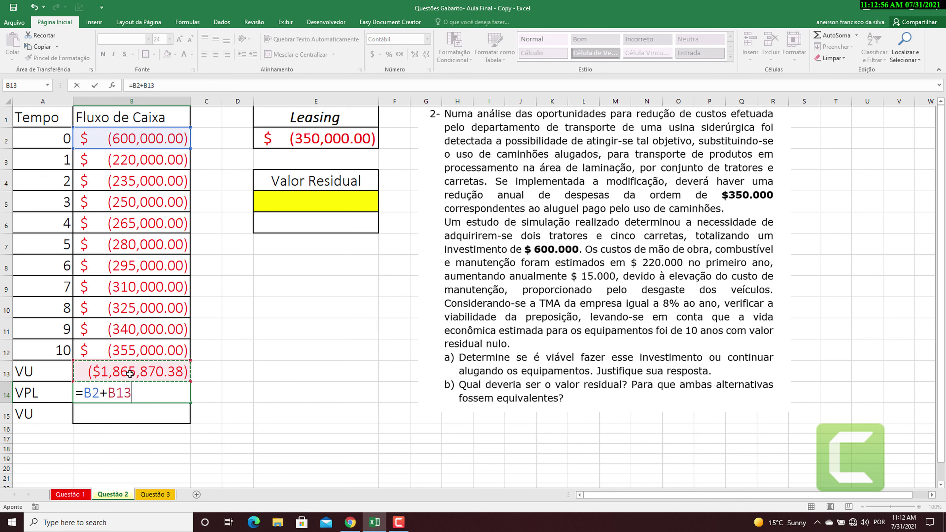
{"action": "key", "text": "Return"}
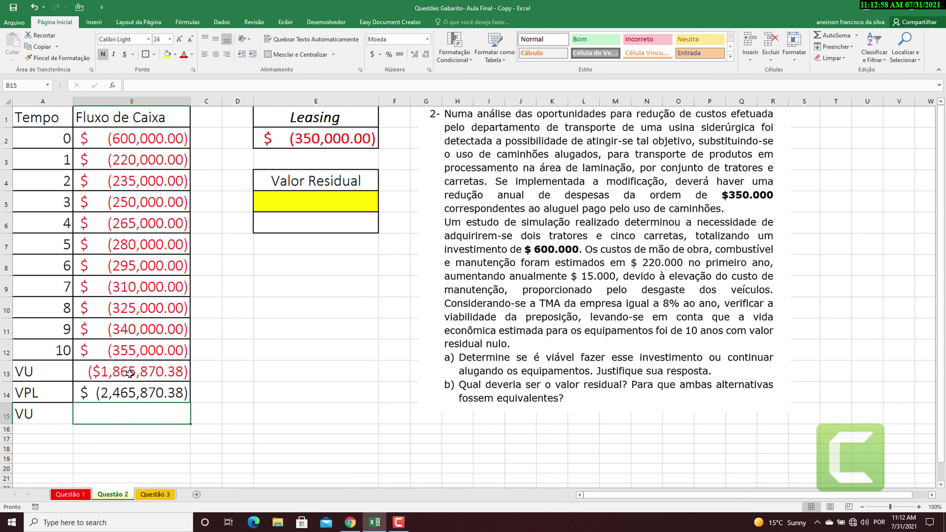
- Copy the formatting of the present value in B13 onto the VPL result in B14
{"action": "left_click", "coordinate": [129, 373]}
{"action": "left_click", "coordinate": [58, 58]}
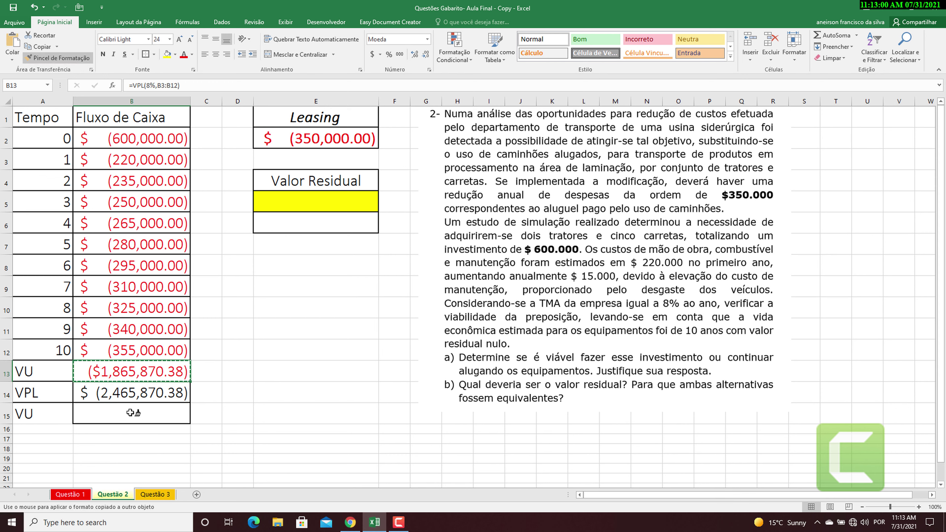
{"action": "left_click", "coordinate": [132, 393]}
- Calculate the uniform annual value (VU) in B15 with =PGTO(8%,10,-B14)
{"action": "left_click", "coordinate": [137, 416]}
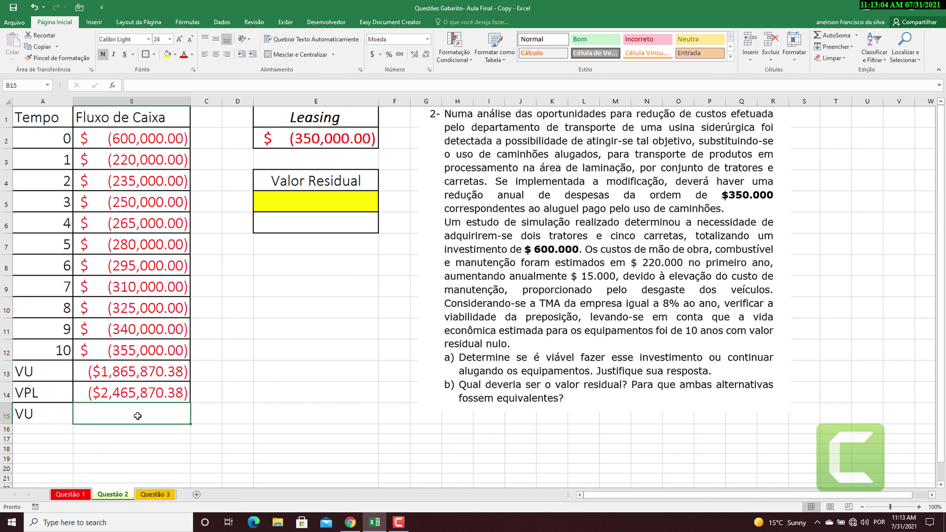
{"action": "type", "text": "=pgto"}
{"action": "key", "text": "Tab"}
{"action": "type", "text": "8%,10"}
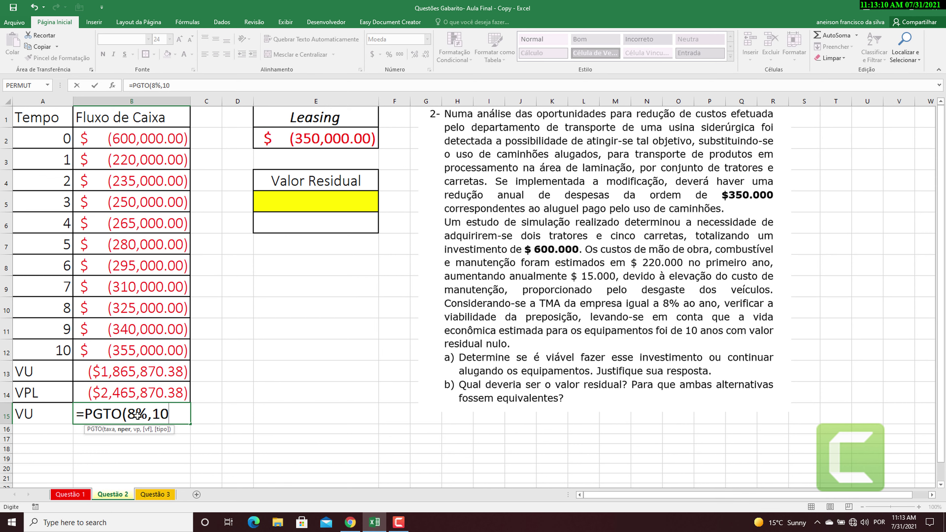
{"action": "type", "text": ",-"}
{"action": "left_click", "coordinate": [153, 392]}
{"action": "key", "text": "Return"}
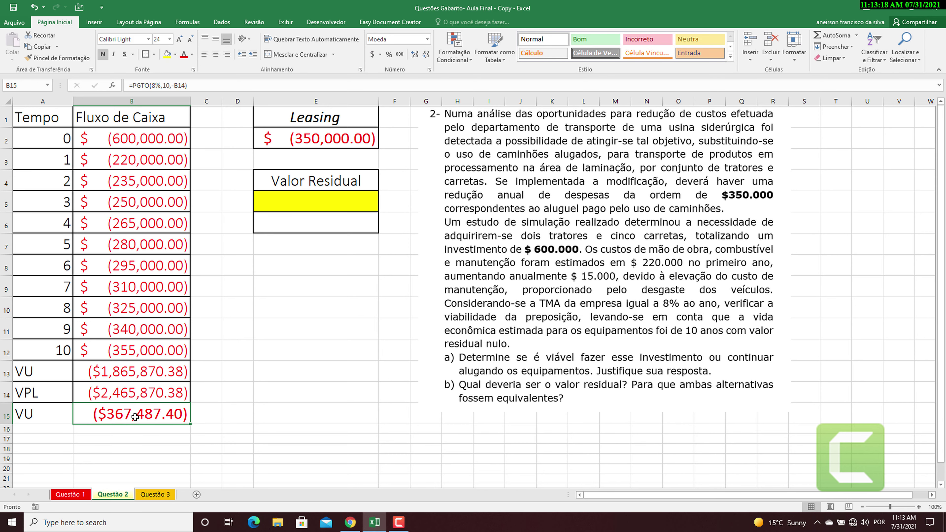
{"action": "left_click_drag", "start_coordinate": [53, 413], "coordinate": [82, 413]}
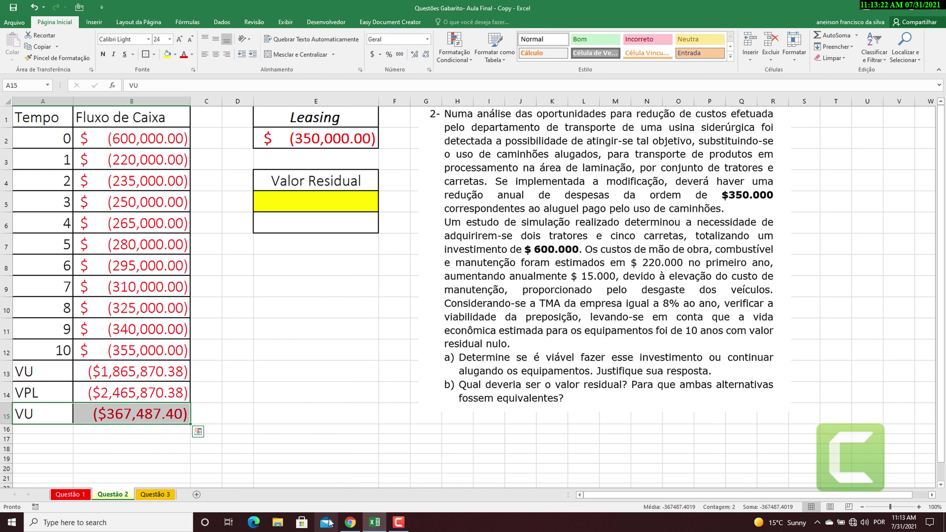
{"action": "left_click", "coordinate": [284, 394]}
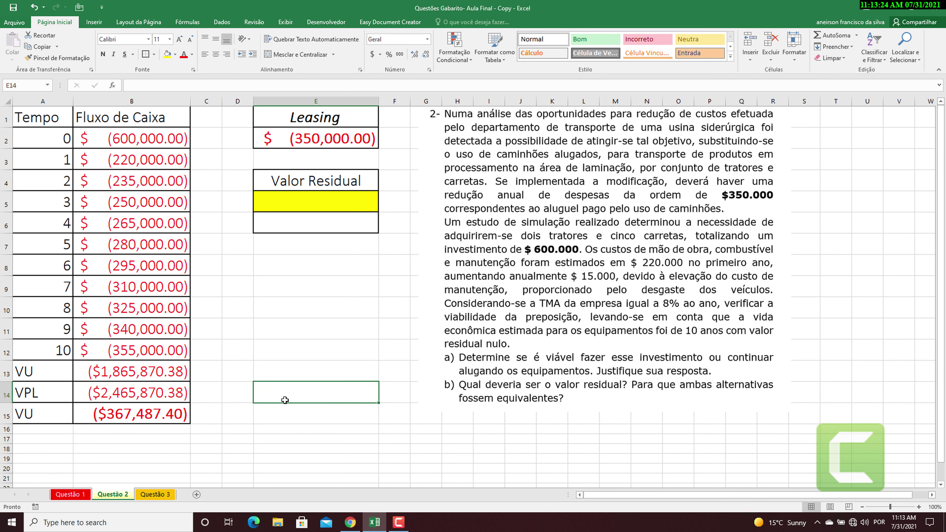
{"action": "left_click", "coordinate": [133, 420]}
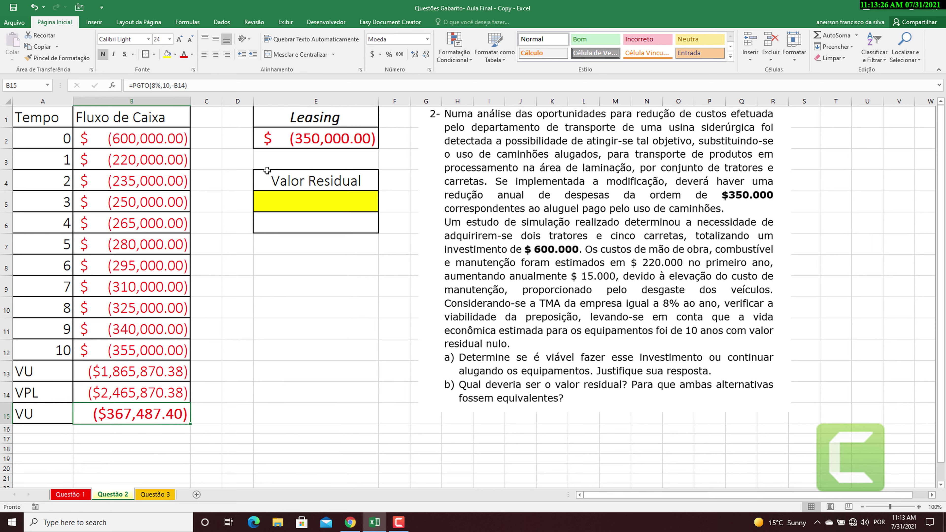
{"action": "left_click_drag", "start_coordinate": [294, 124], "coordinate": [295, 141]}
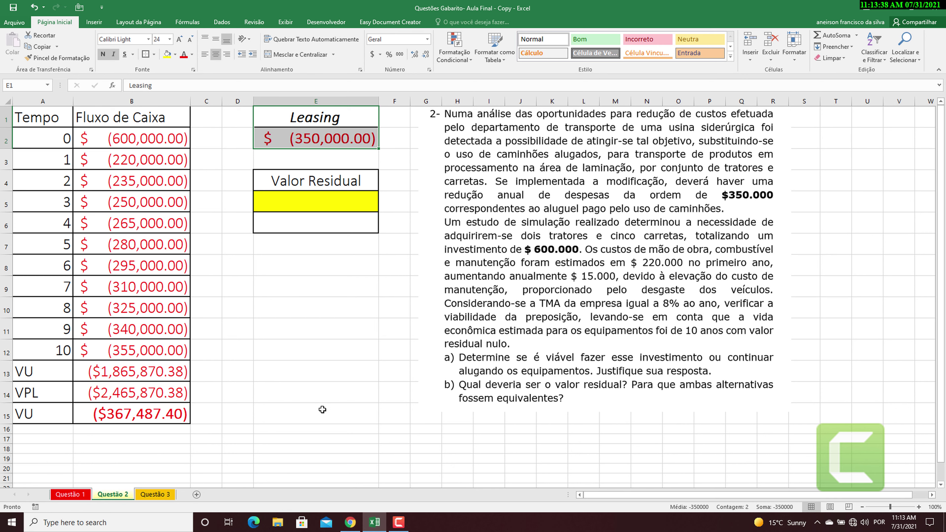
- Add the Valor Residual cell E5 to the year 10 cash flow formula in B12, making it =B11-15000+E5
{"action": "double_click", "coordinate": [144, 352]}
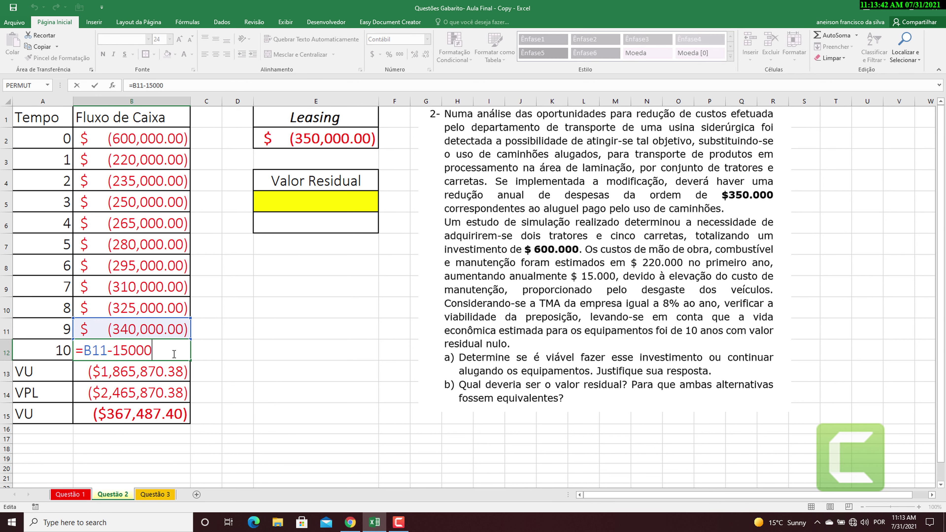
{"action": "type", "text": "+"}
{"action": "left_click", "coordinate": [312, 199]}
{"action": "key", "text": "Return"}
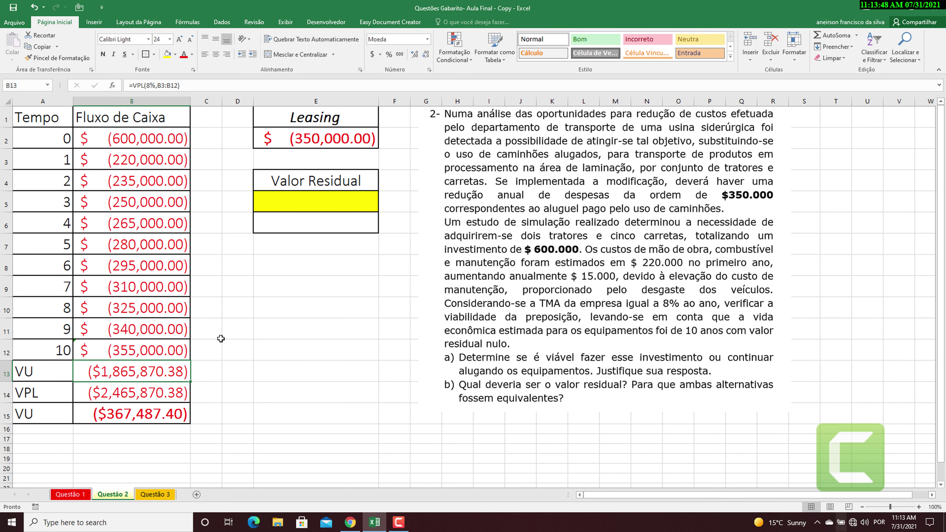
- Run Goal Seek (Atingir meta) to bring the VU in B15 to -350000 by changing Valor Residual cell E5, and accept the solution
{"action": "left_click", "coordinate": [222, 22]}
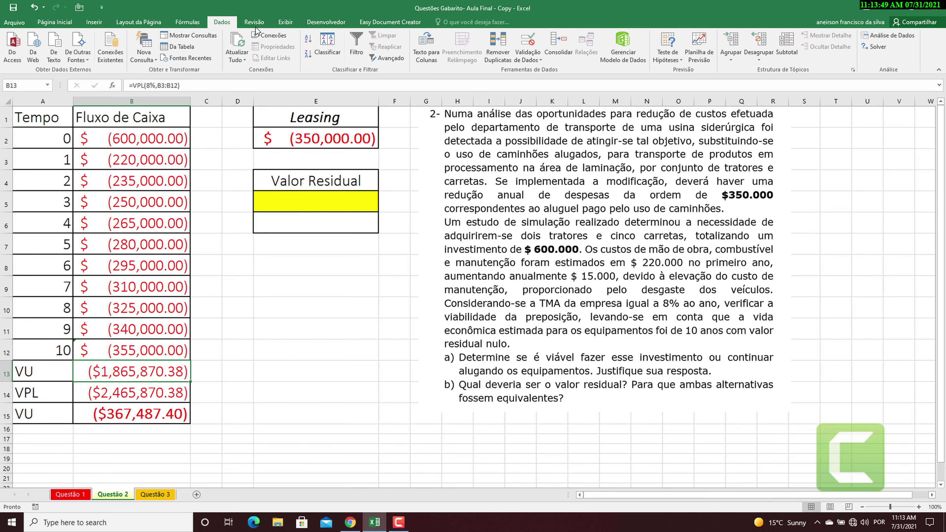
{"action": "left_click", "coordinate": [665, 58]}
{"action": "left_click", "coordinate": [676, 81]}
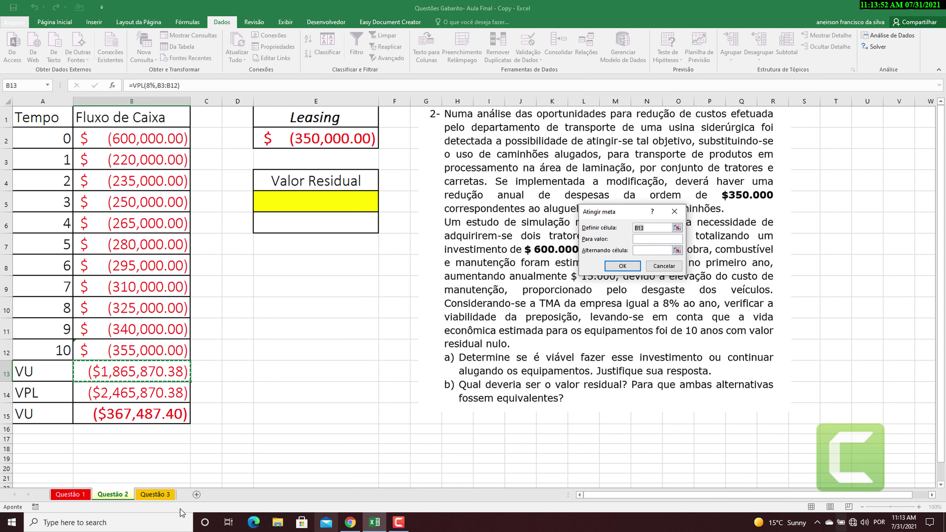
{"action": "left_click", "coordinate": [126, 412]}
{"action": "key", "text": "Tab"}
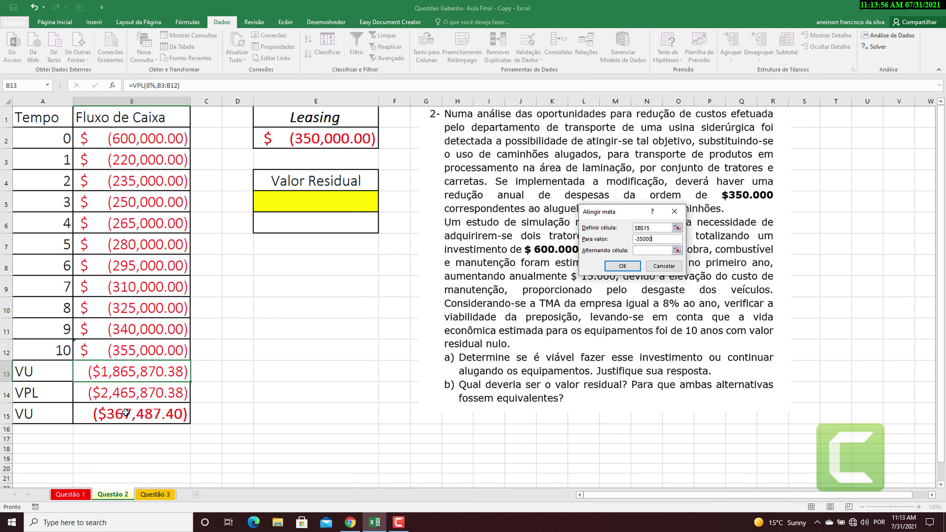
{"action": "key", "text": "Tab"}
{"action": "left_click", "coordinate": [289, 205]}
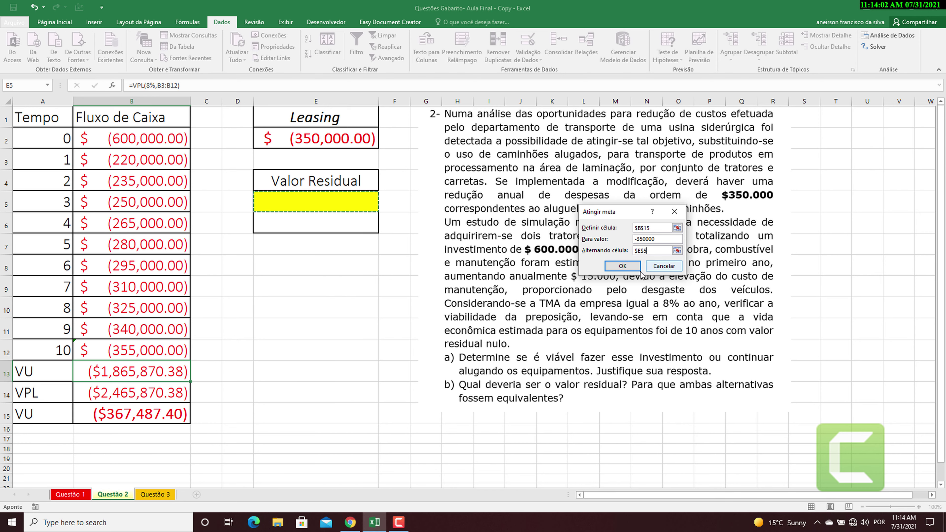
{"action": "left_click", "coordinate": [629, 267]}
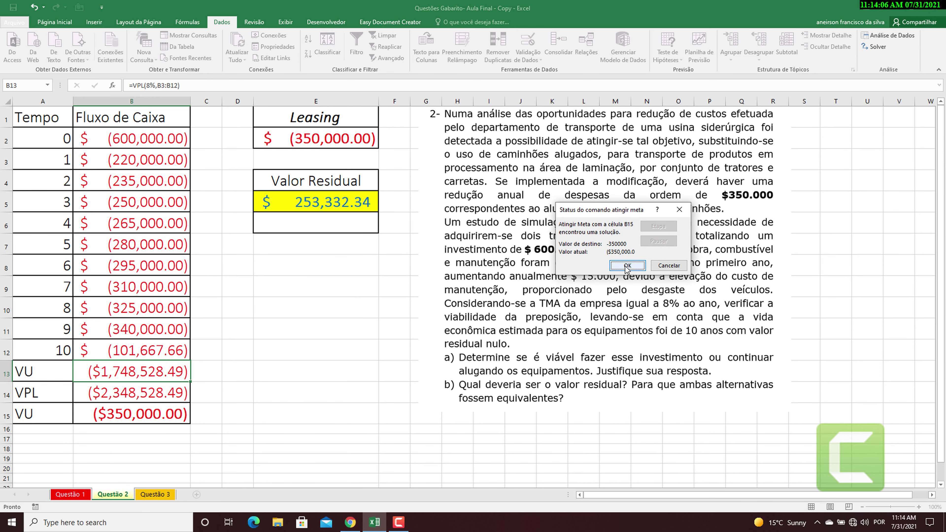
{"action": "left_click", "coordinate": [627, 266]}
{"action": "left_click", "coordinate": [344, 211]}
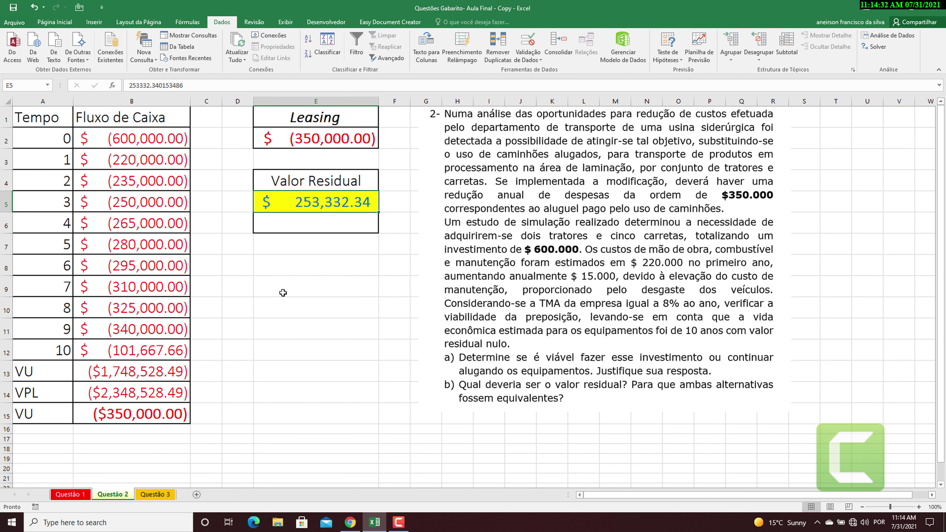
- Switch to the Questão 3 sheet and calculate the year 0 cash flow in B2 with =-F2
{"action": "left_click", "coordinate": [398, 522]}
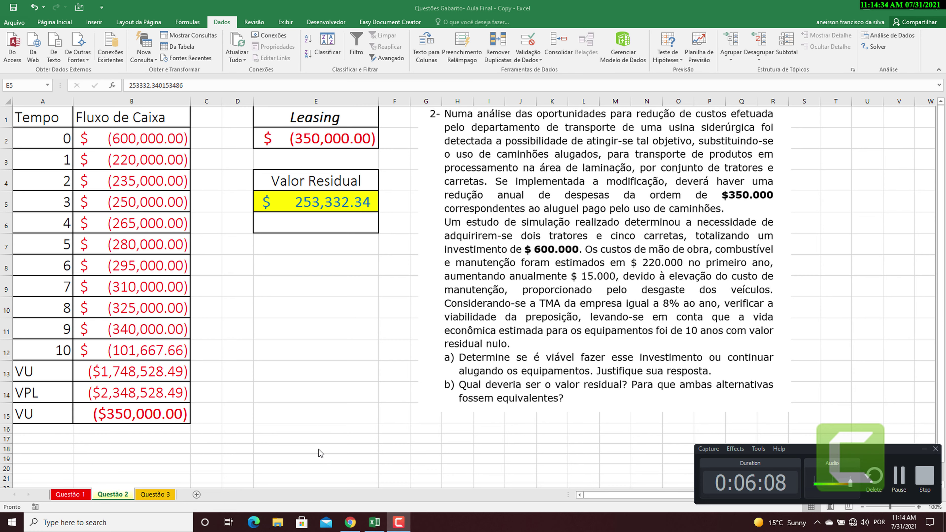
{"action": "left_click", "coordinate": [155, 494]}
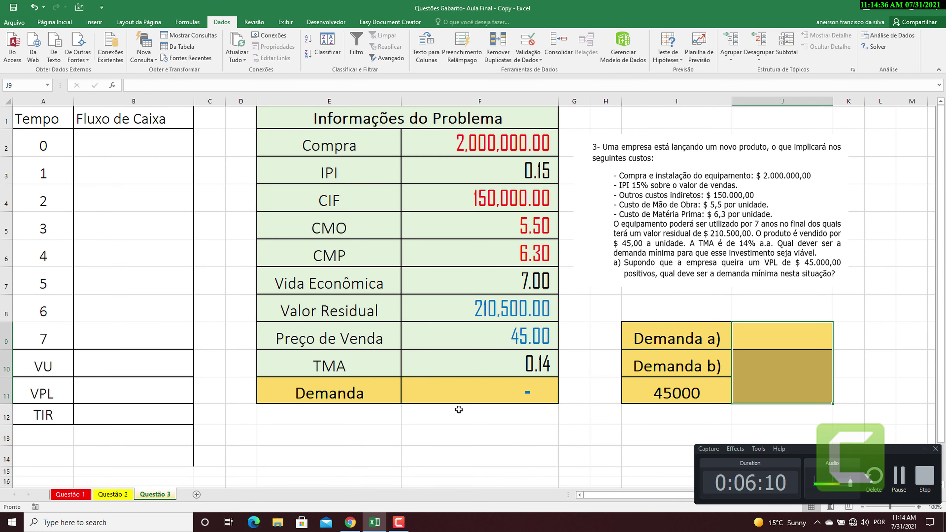
{"action": "left_click", "coordinate": [924, 449]}
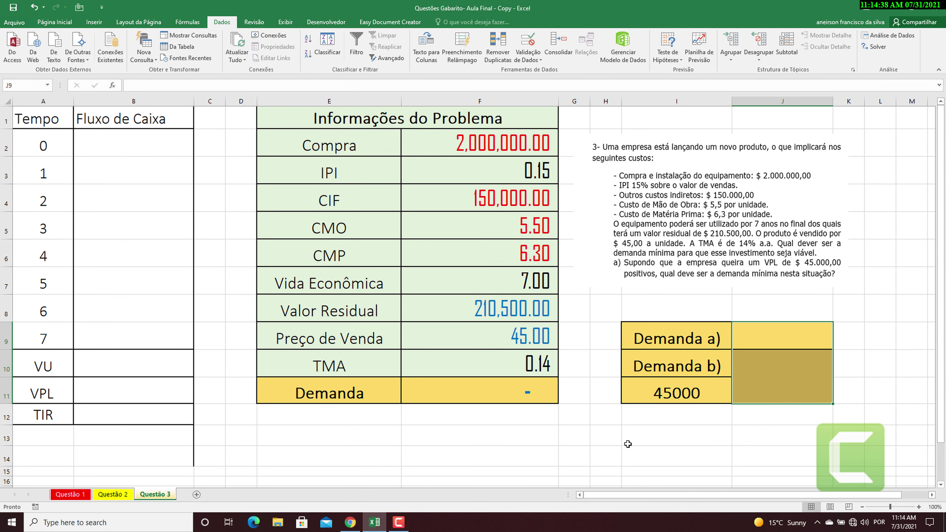
{"action": "left_click", "coordinate": [604, 445]}
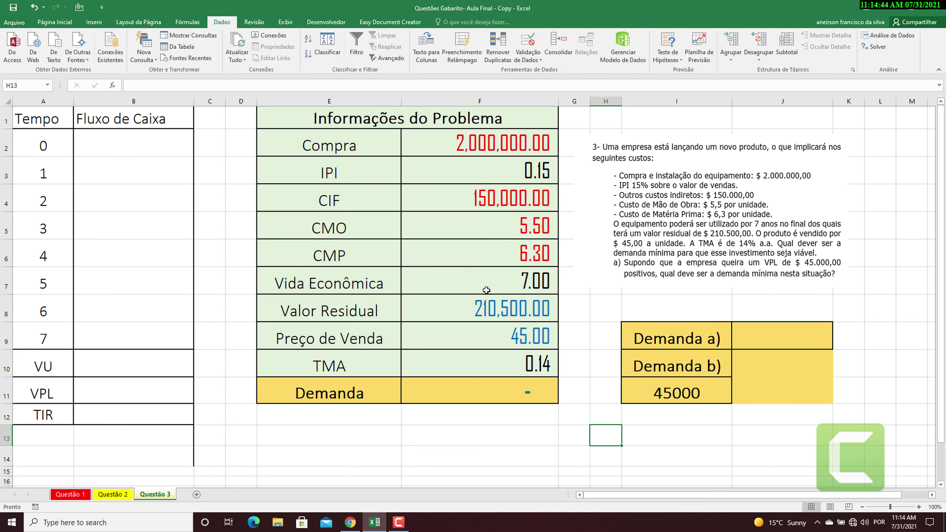
{"action": "left_click", "coordinate": [139, 147]}
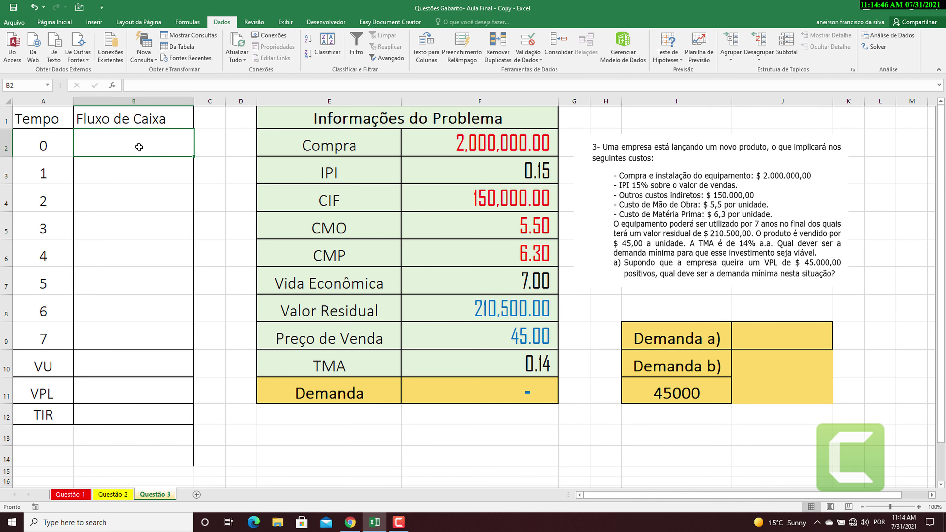
{"action": "type", "text": "=-"}
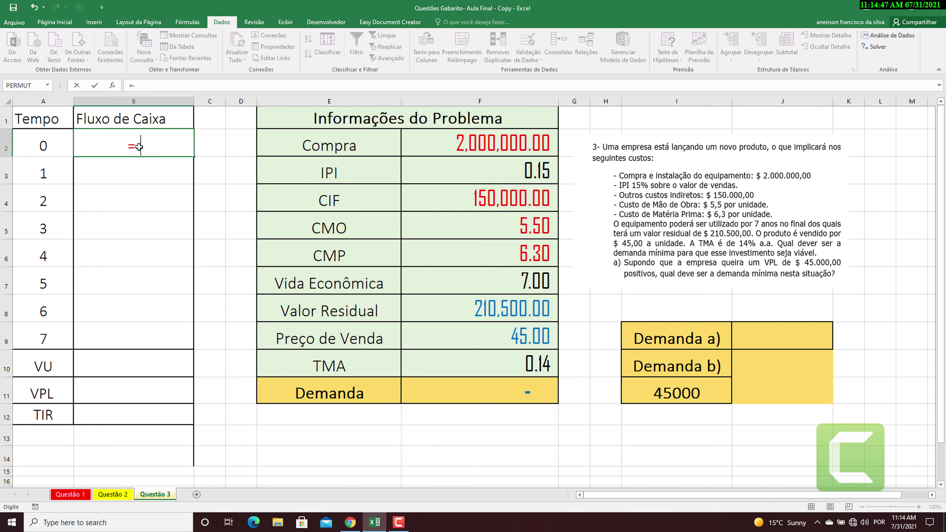
{"action": "left_click", "coordinate": [466, 144]}
{"action": "key", "text": "Return"}
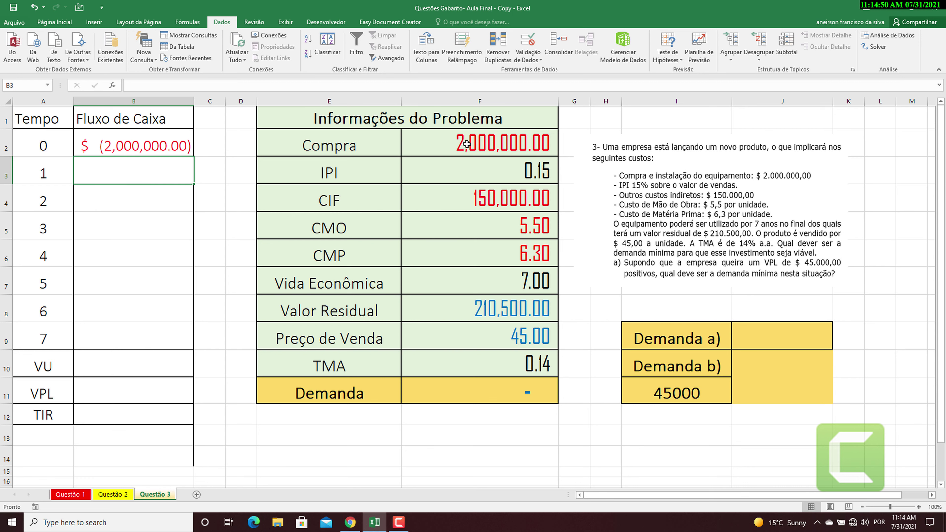
- Enter the IPI rate in F3 as 15%
{"action": "left_click", "coordinate": [470, 165]}
{"action": "type", "text": "15"}
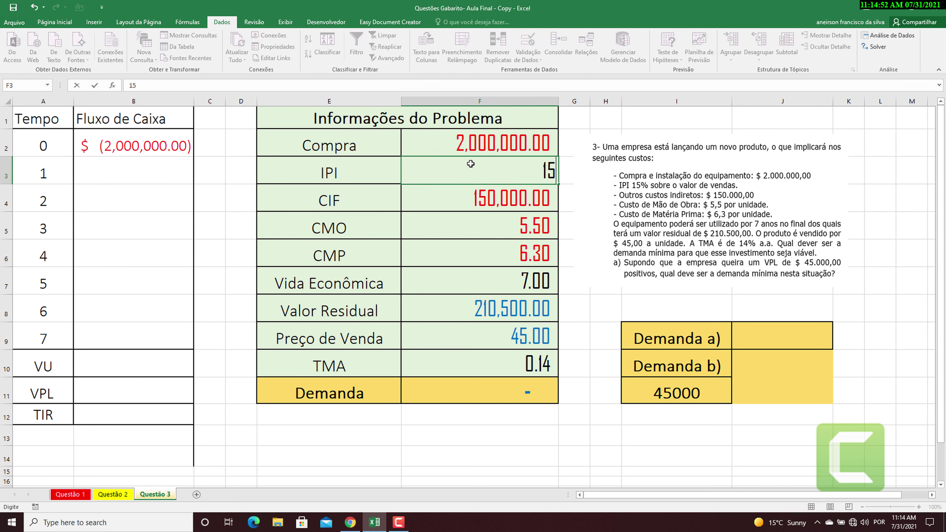
{"action": "type", "text": "%"}
{"action": "key", "text": "Return"}
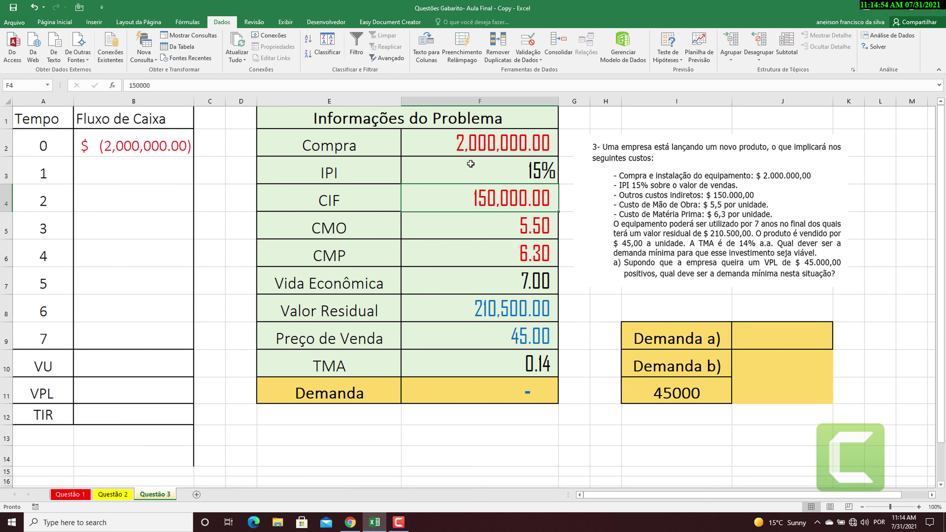
- Begin the year 1 cash flow formula in B3 with the unit margin times demand, =(F9-F5-F6)*F11
{"action": "left_click", "coordinate": [122, 148]}
{"action": "left_click", "coordinate": [128, 173]}
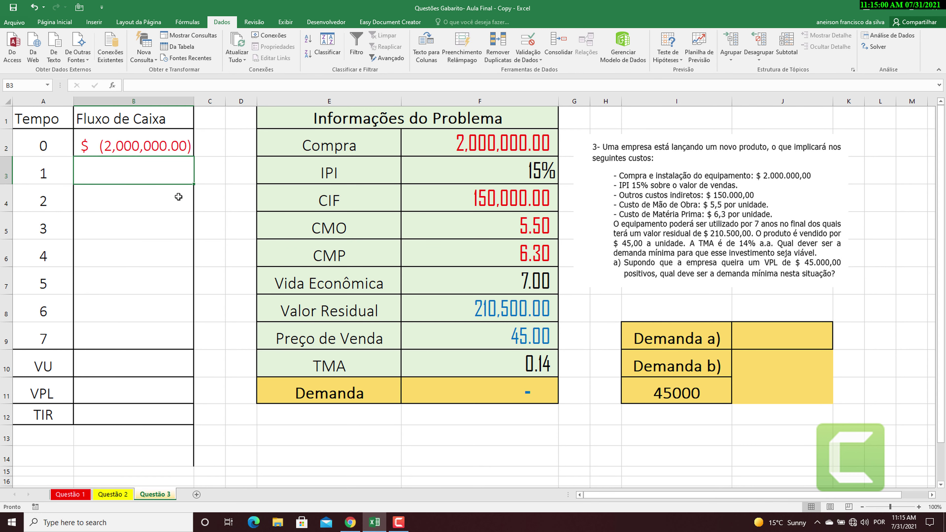
{"action": "type", "text": "="}
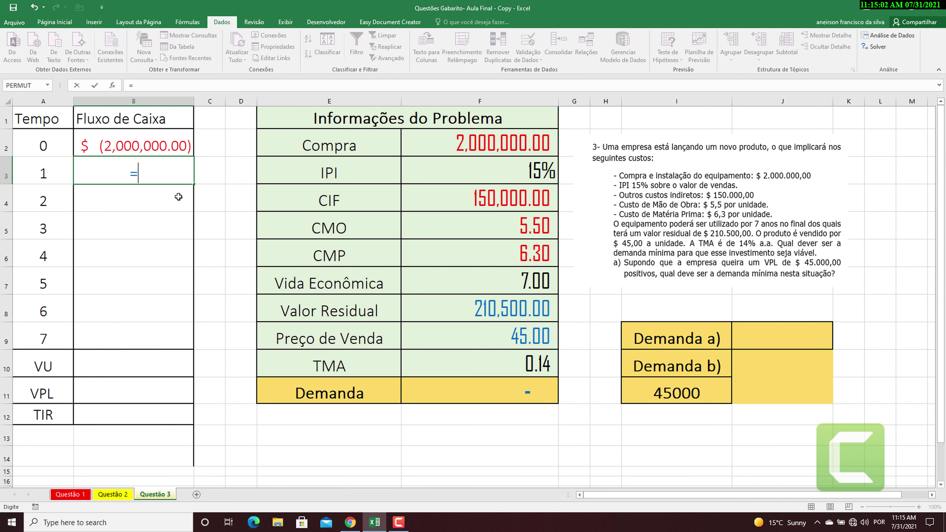
{"action": "type", "text": "("}
{"action": "left_click", "coordinate": [514, 337]}
{"action": "type", "text": "-"}
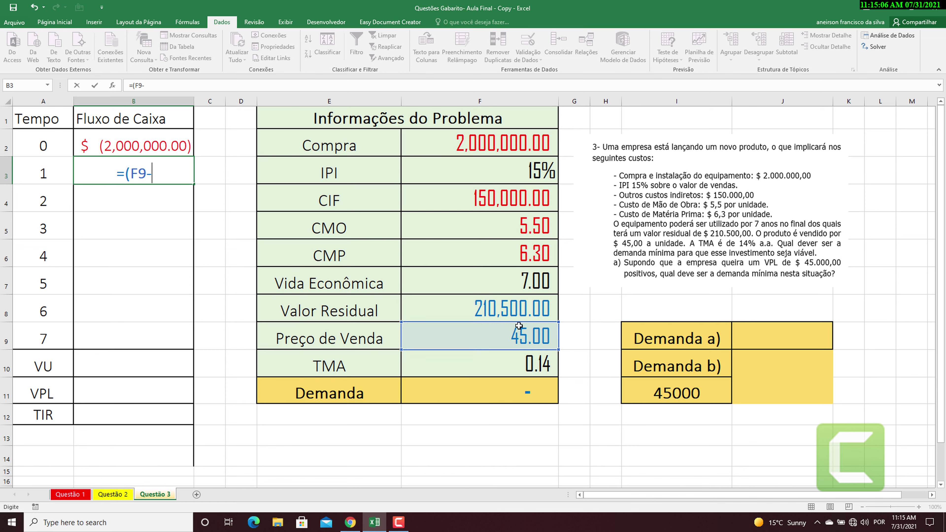
{"action": "left_click", "coordinate": [528, 233]}
{"action": "type", "text": "-"}
{"action": "left_click", "coordinate": [528, 250]}
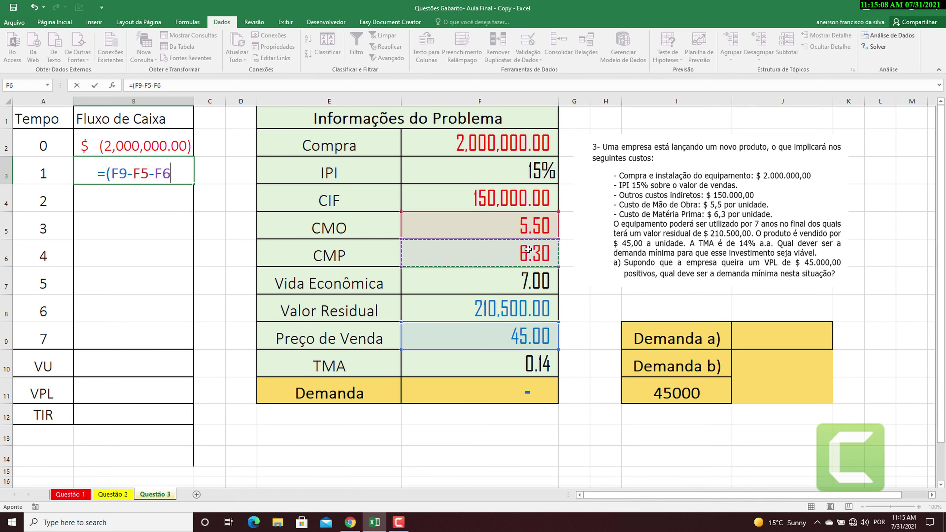
{"action": "type", "text": ")*"}
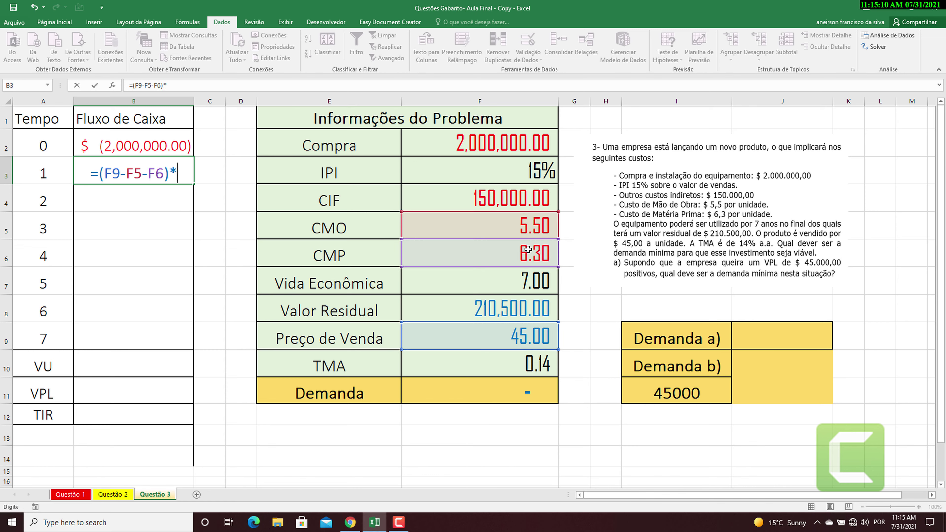
{"action": "left_click", "coordinate": [459, 393]}
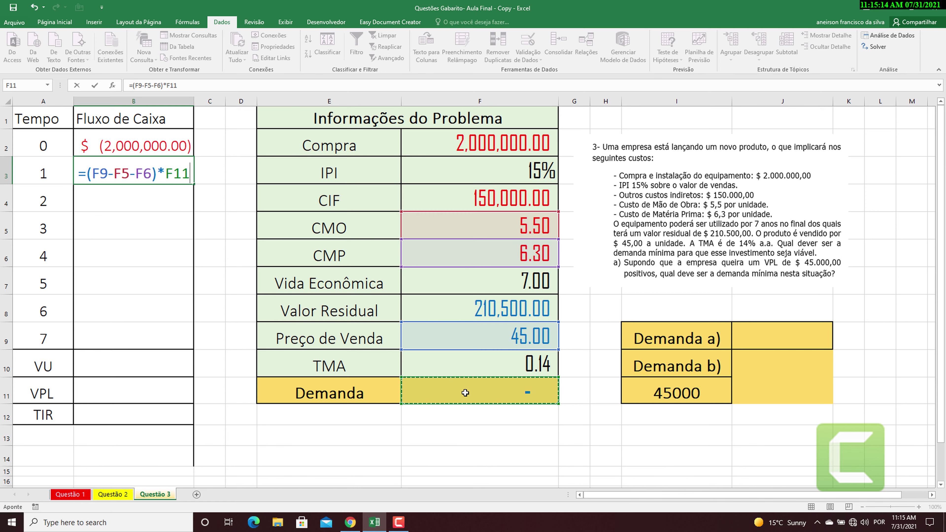
- Complete the B3 formula by subtracting the CIF and the IPI on sales, -(F4+F9*F11*F3)
{"action": "type", "text": "-("}
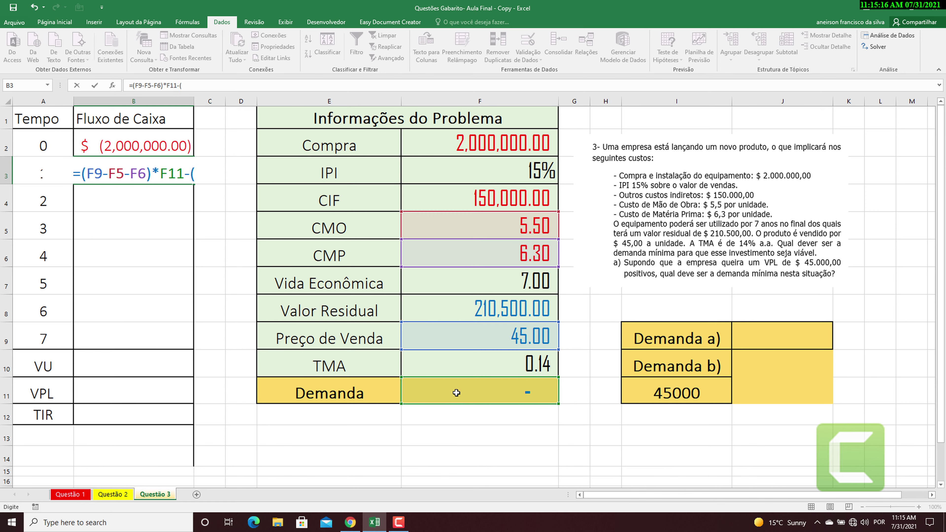
{"action": "left_click", "coordinate": [503, 203]}
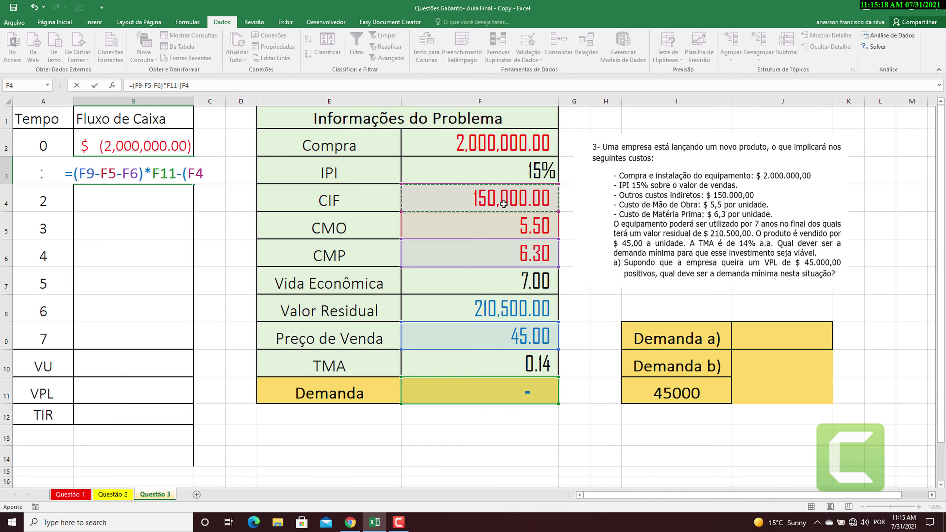
{"action": "type", "text": "+"}
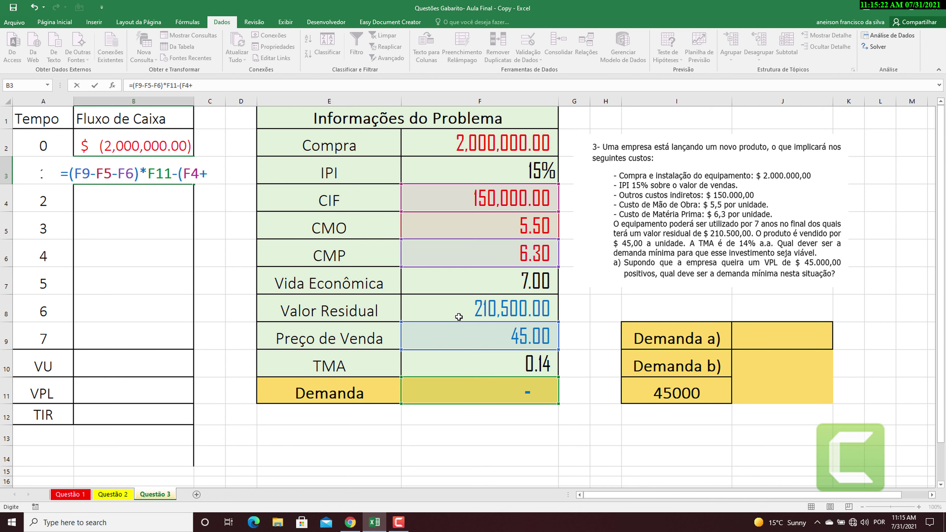
{"action": "left_click", "coordinate": [479, 335]}
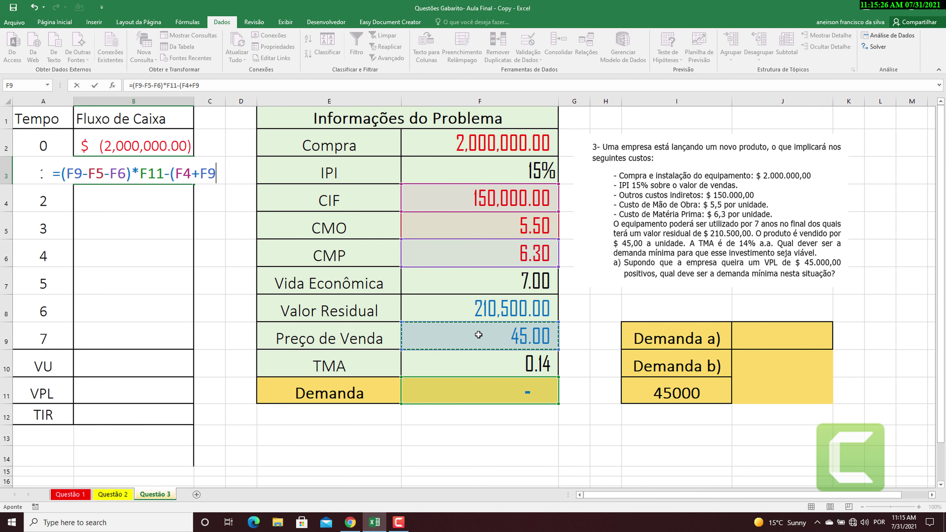
{"action": "type", "text": "*"}
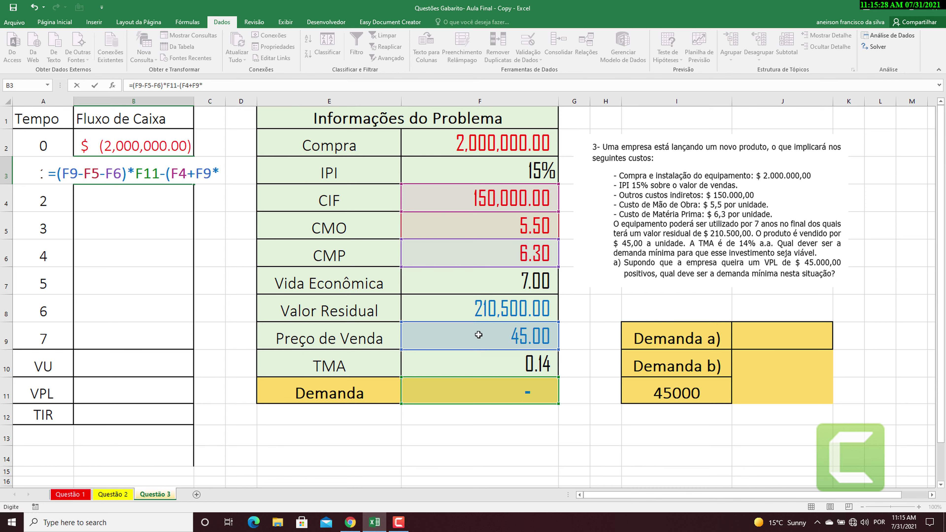
{"action": "left_click", "coordinate": [488, 397]}
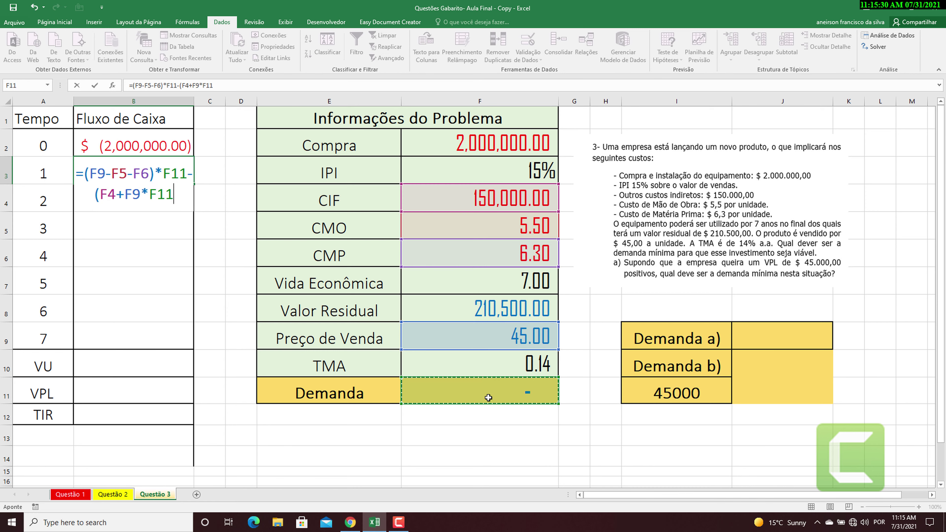
{"action": "type", "text": "*"}
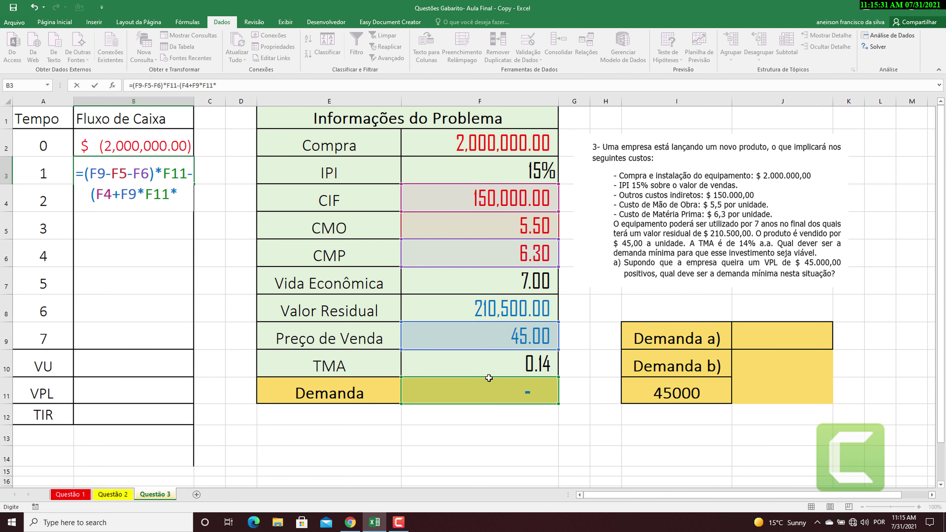
{"action": "left_click", "coordinate": [525, 162]}
{"action": "type", "text": ")"}
{"action": "key", "text": "Return"}
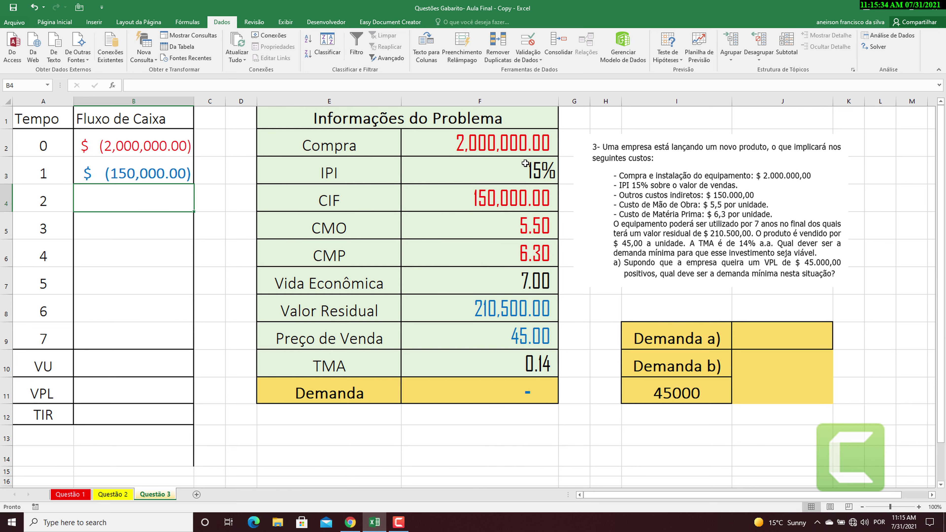
- Format the TMA value in F10 as a percentage with two decimal places
{"action": "left_click", "coordinate": [499, 361]}
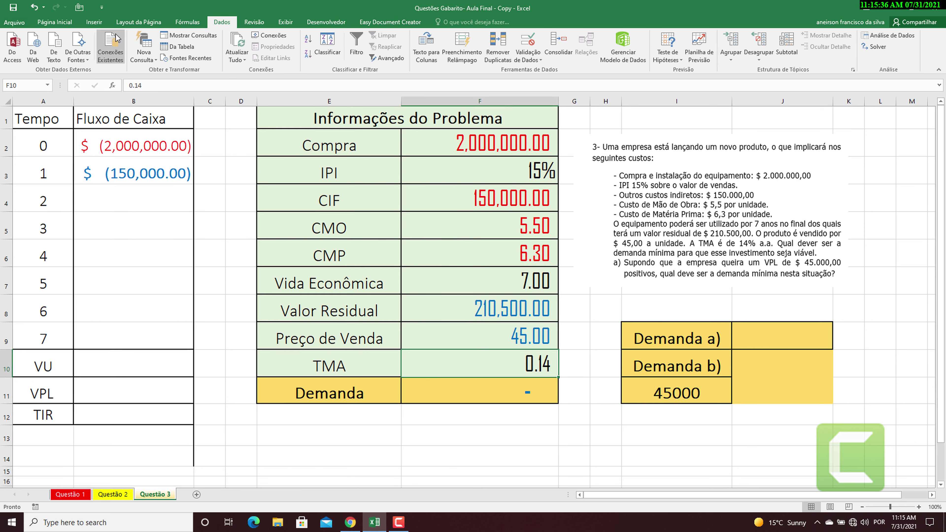
{"action": "left_click", "coordinate": [55, 21]}
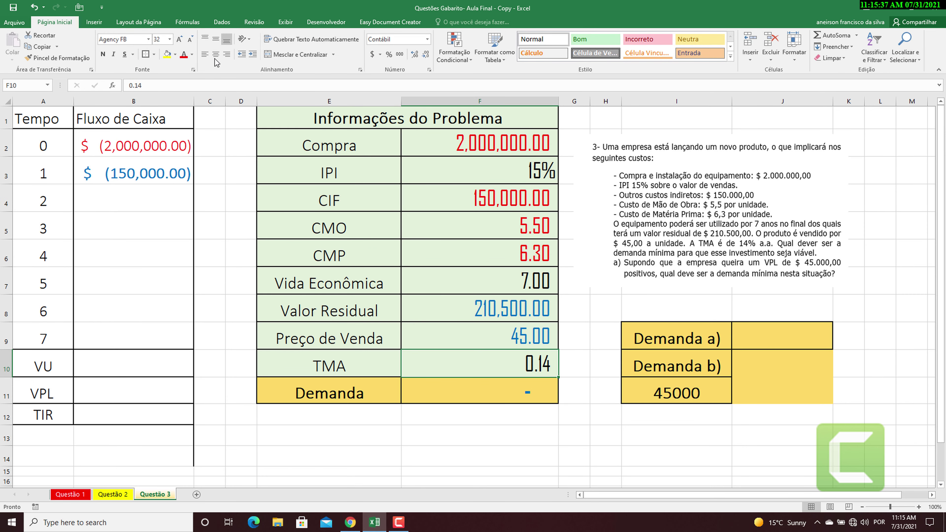
{"action": "left_click", "coordinate": [389, 55]}
{"action": "left_click", "coordinate": [415, 55]}
{"action": "left_click", "coordinate": [415, 54]}
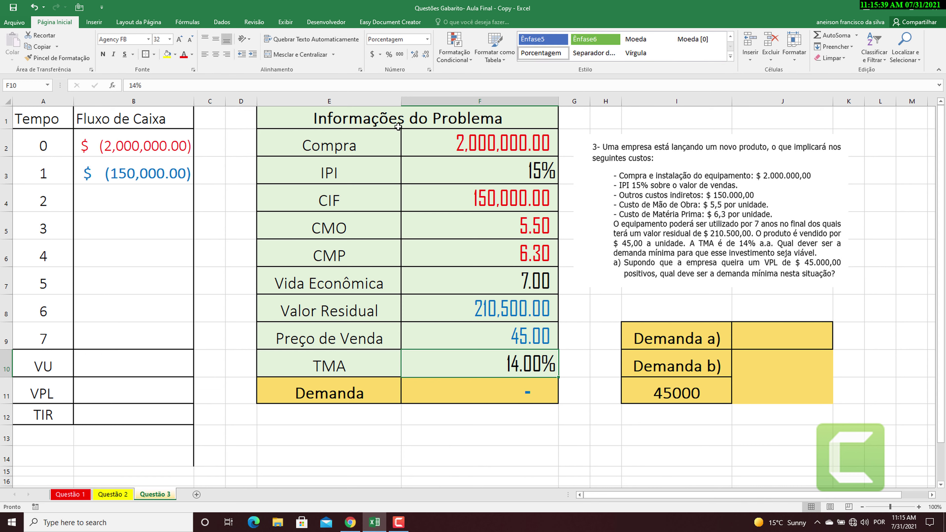
- Set the year 2 cash flow in B4 to =B3 and fill the formula down to year 7 in B9
{"action": "left_click", "coordinate": [132, 196]}
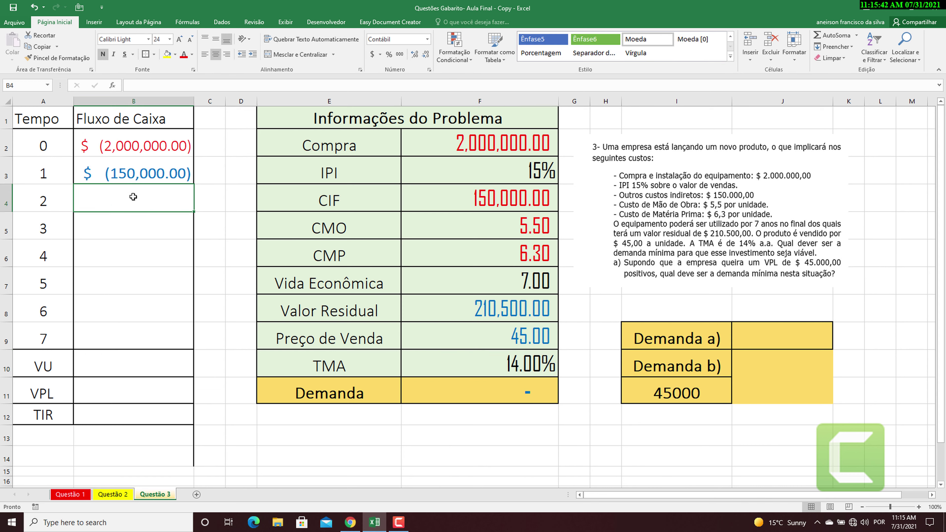
{"action": "type", "text": "="}
{"action": "left_click", "coordinate": [146, 175]}
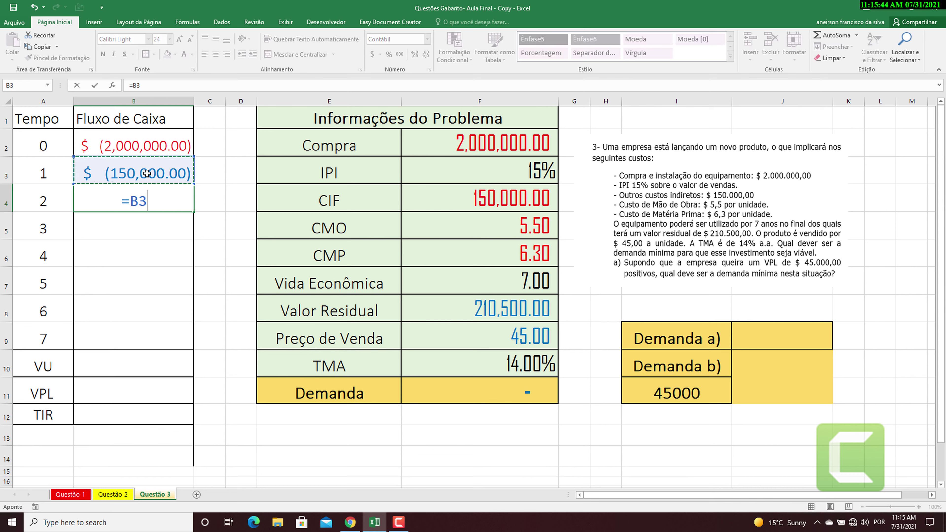
{"action": "key", "text": "Return"}
{"action": "left_click", "coordinate": [177, 209]}
{"action": "left_click_drag", "start_coordinate": [195, 214], "coordinate": [184, 341]}
- Add the Valor Residual cell F8 to the year 7 cash flow in B9, making it =B8+F8
{"action": "double_click", "coordinate": [161, 339]}
{"action": "type", "text": "+"}
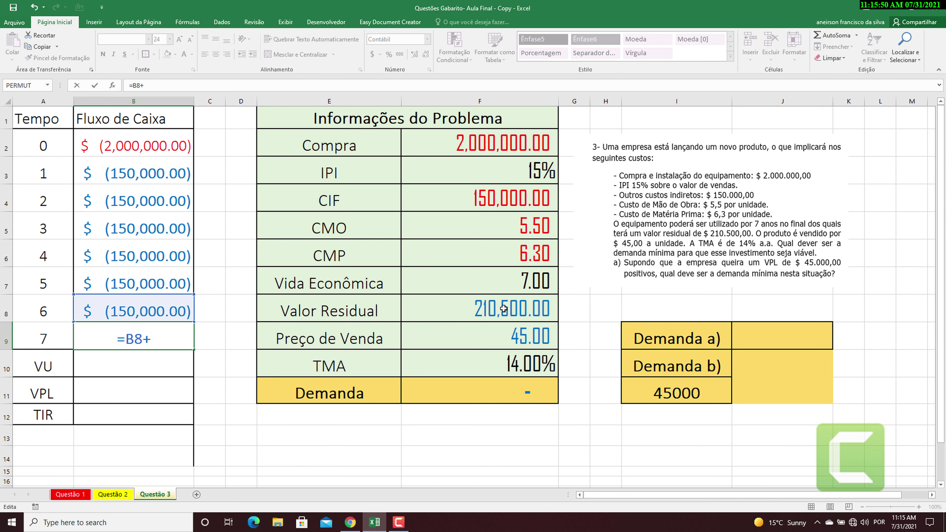
{"action": "left_click", "coordinate": [476, 304]}
{"action": "key", "text": "Return"}
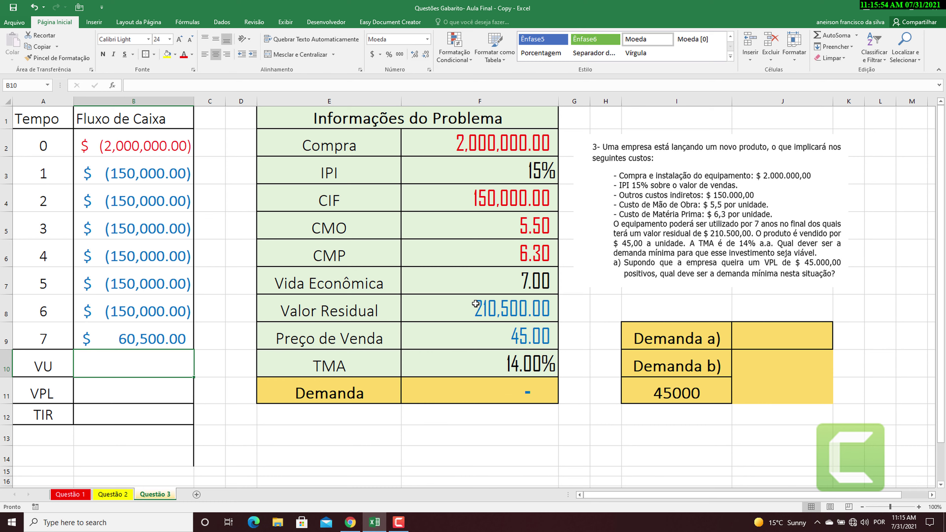
- Calculate the VU in B10 with =VPL(F10,B3:B9), using the TMA and the cash flows of years 1 to 7
{"action": "type", "text": "=vpl"}
{"action": "key", "text": "Tab"}
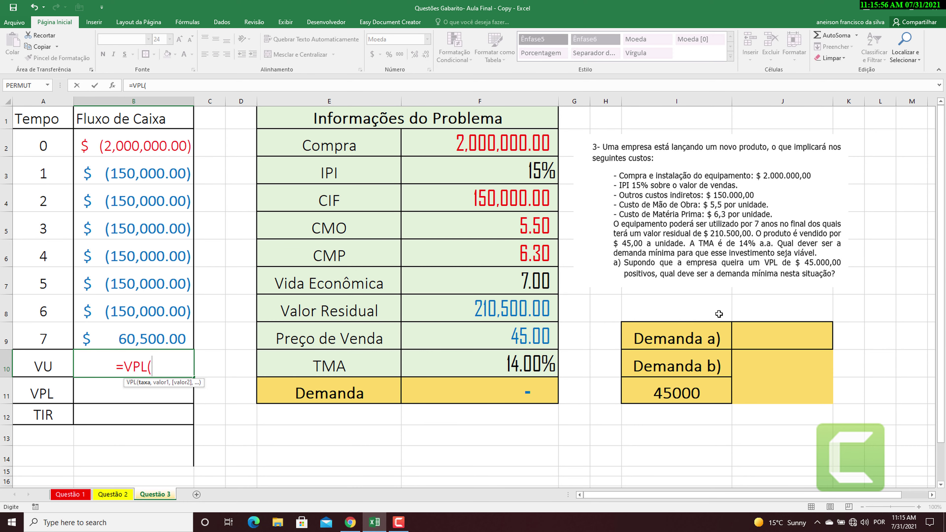
{"action": "left_click", "coordinate": [532, 365]}
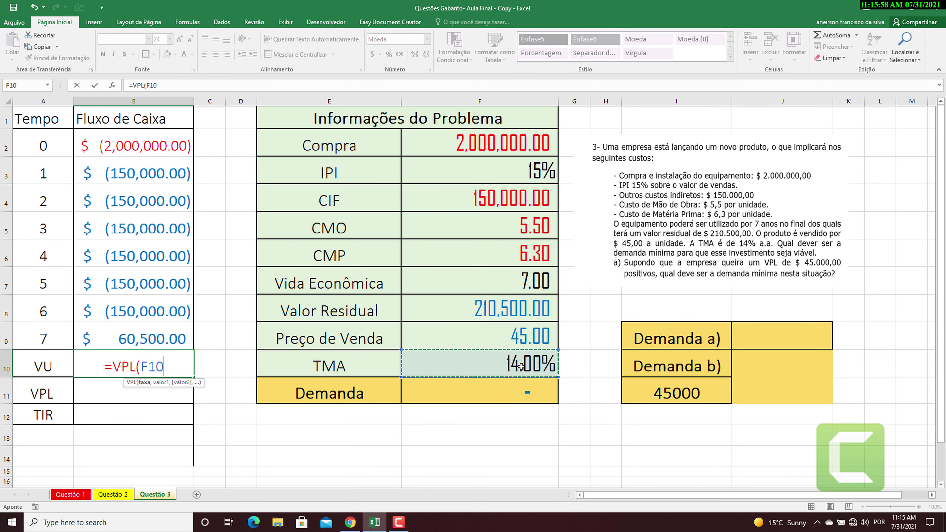
{"action": "type", "text": ","}
{"action": "left_click_drag", "start_coordinate": [116, 174], "coordinate": [121, 335]}
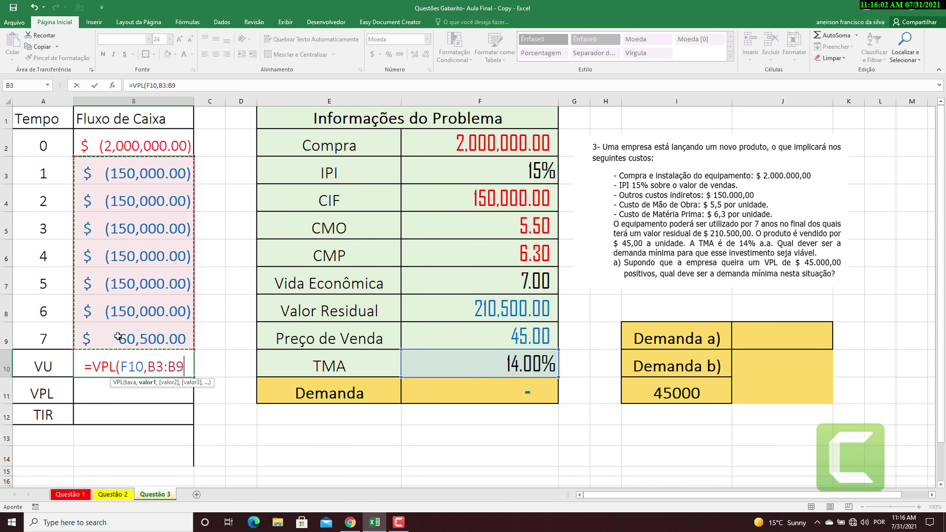
{"action": "key", "text": "Return"}
- Calculate the VPL in B11 by adding the year 0 cash flow and the VU, =B2+B10
{"action": "type", "text": "="}
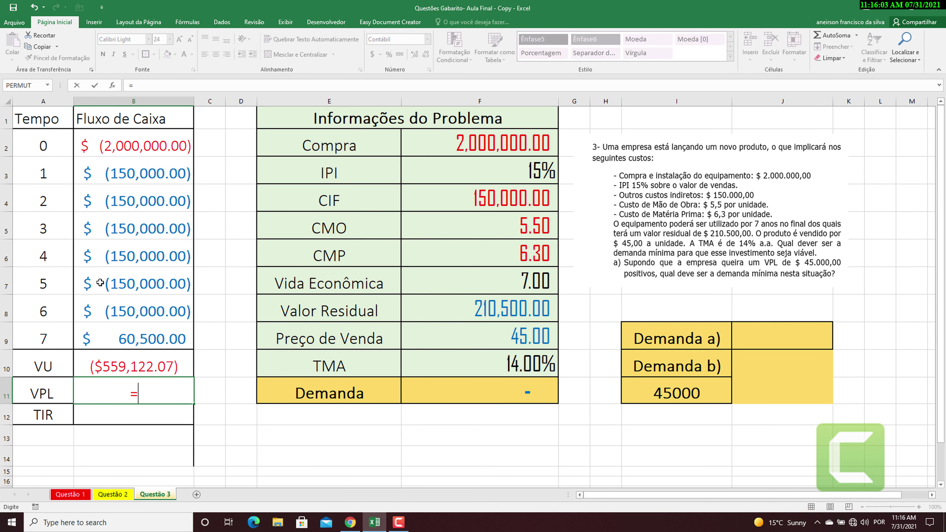
{"action": "left_click", "coordinate": [114, 143]}
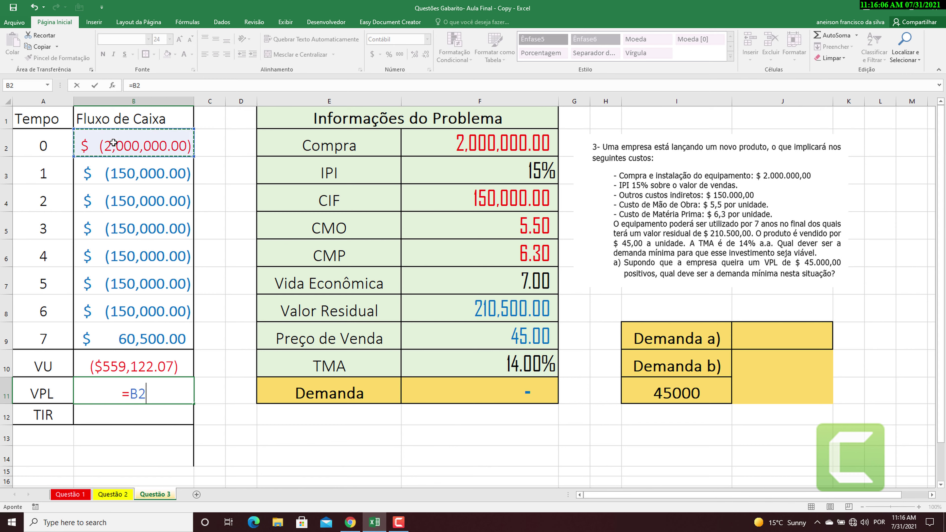
{"action": "type", "text": "+"}
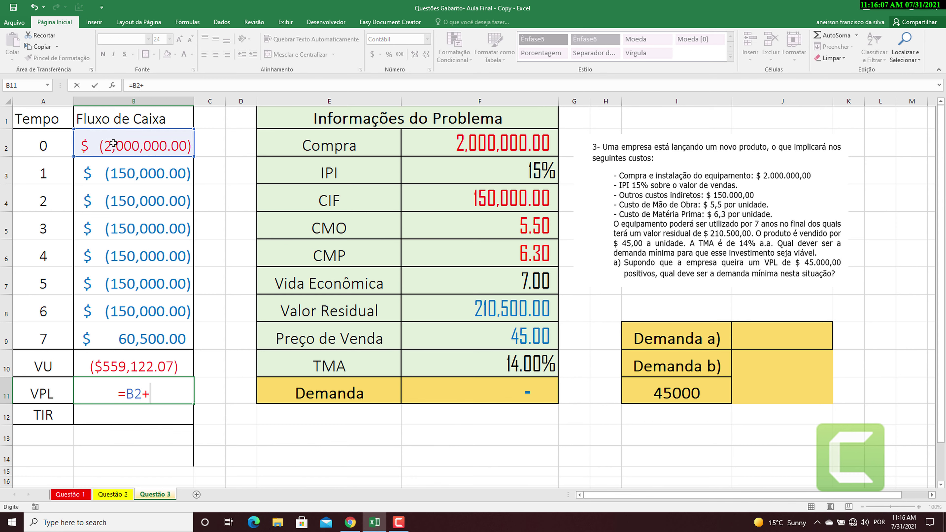
{"action": "left_click", "coordinate": [119, 362]}
{"action": "key", "text": "Return"}
{"action": "type", "text": "="}
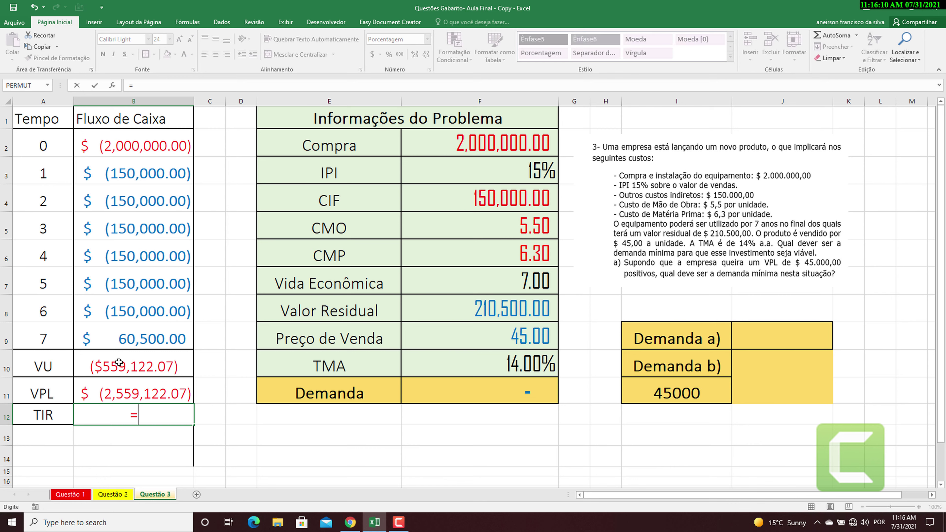
{"action": "type", "text": "tir"}
{"action": "key", "text": "Tab"}
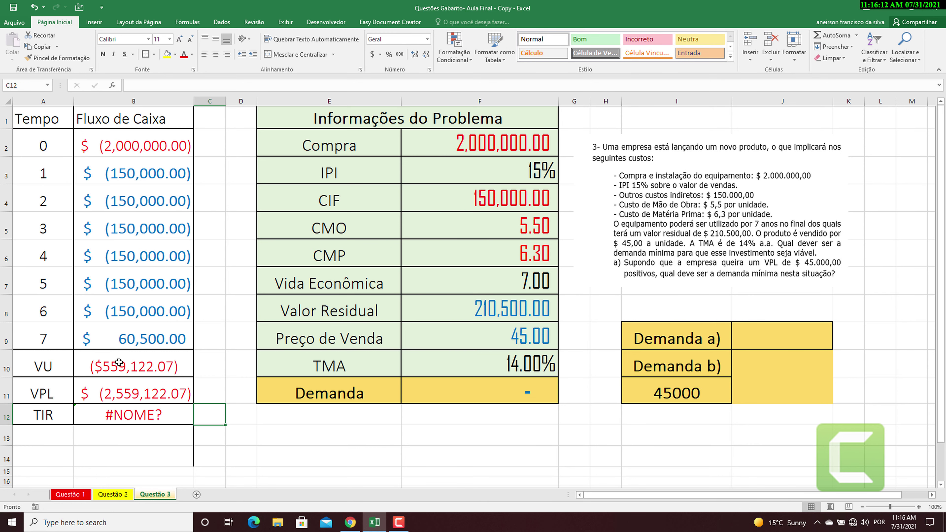
- Calculate the TIR in B12 with =TIR(B2:B9) over the cash flows of years 0 to 7
{"action": "key", "text": "Left"}
{"action": "type", "text": "=tir"}
{"action": "key", "text": "Tab"}
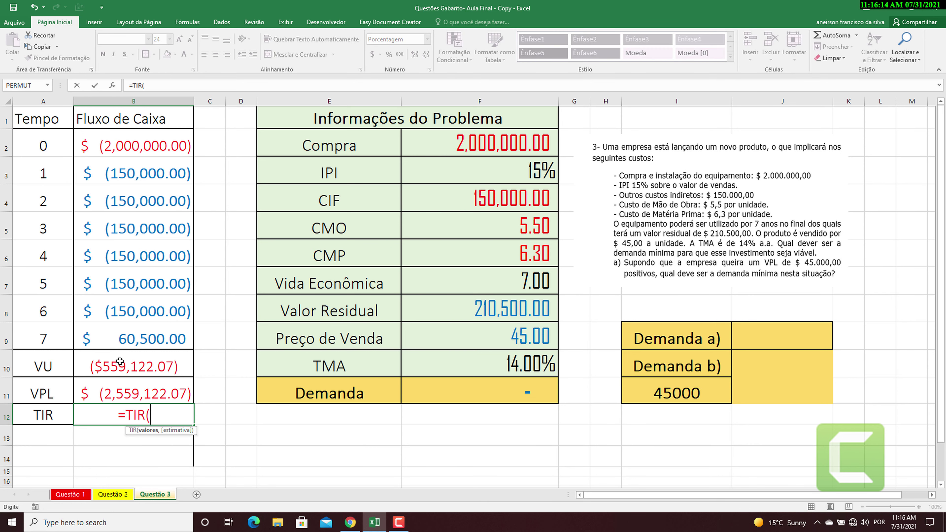
{"action": "left_click_drag", "start_coordinate": [105, 146], "coordinate": [120, 338]}
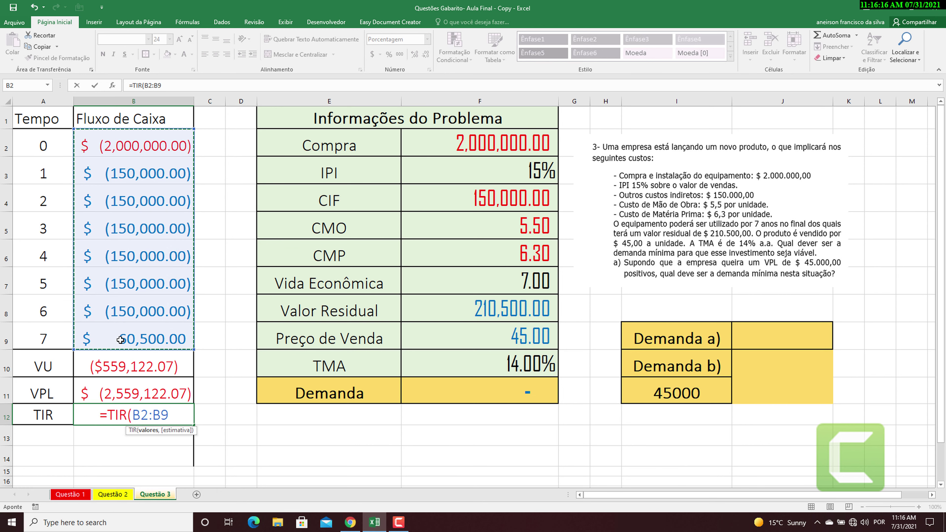
{"action": "key", "text": "Return"}
- Copy the formatting of the year 7 cash flow cell B9 to the VU, VPL and TIR results in B10:B12
{"action": "left_click", "coordinate": [123, 341]}
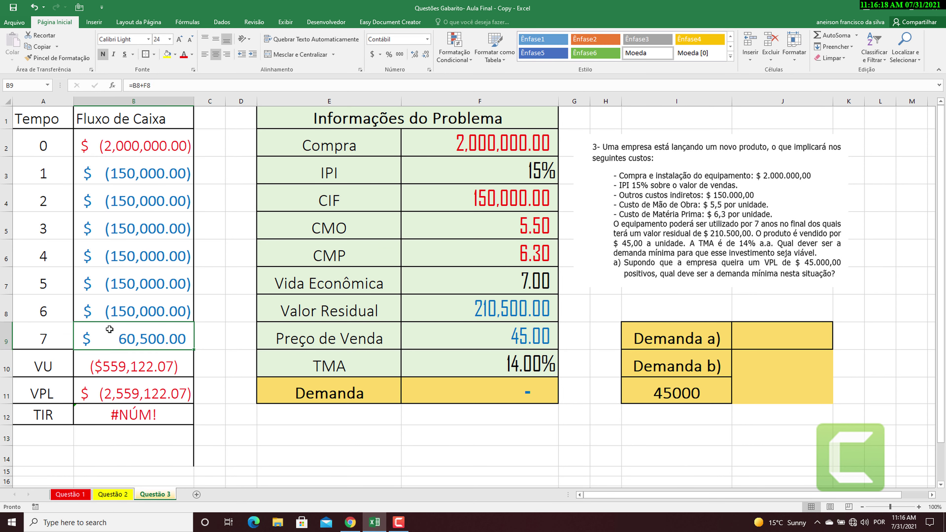
{"action": "left_click", "coordinate": [58, 58]}
{"action": "left_click_drag", "start_coordinate": [116, 367], "coordinate": [131, 417]}
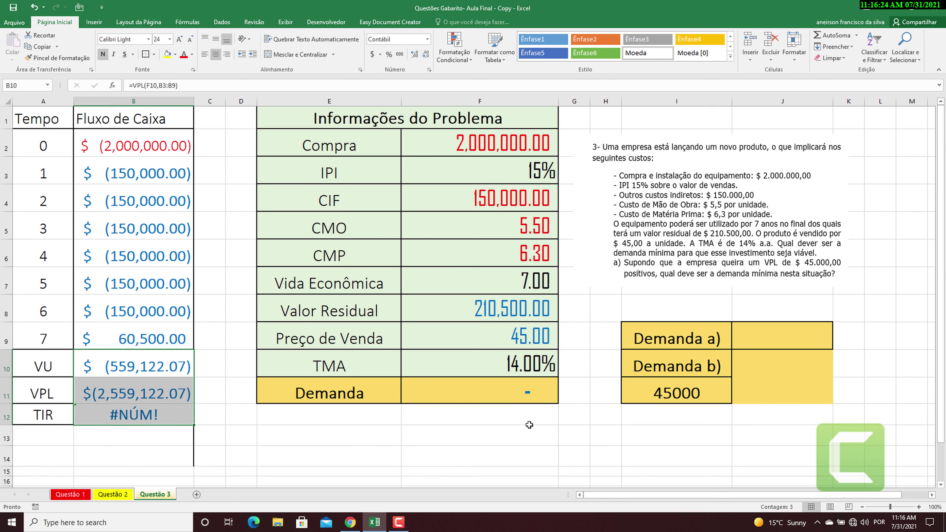
- Run Goal Seek to bring the VPL in B11 to 0 by changing the Demanda cell F11
{"action": "left_click", "coordinate": [510, 401]}
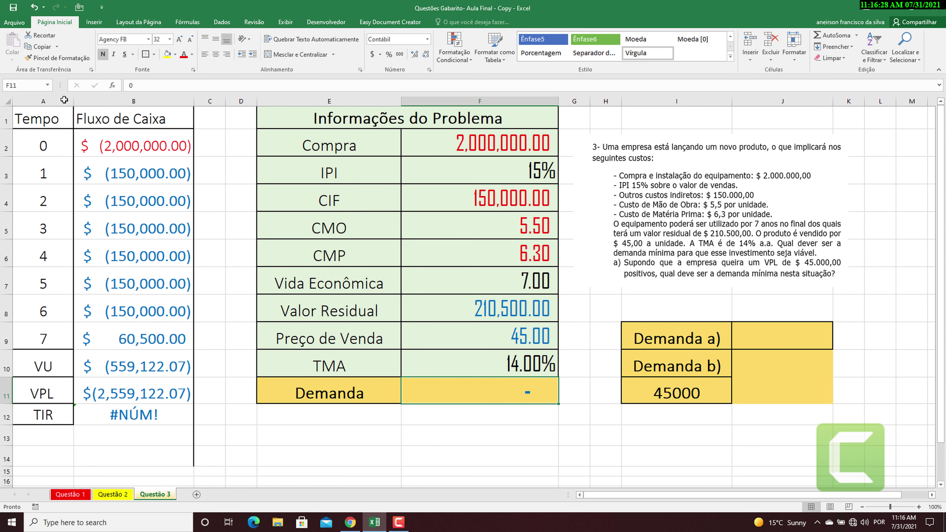
{"action": "left_click", "coordinate": [221, 23]}
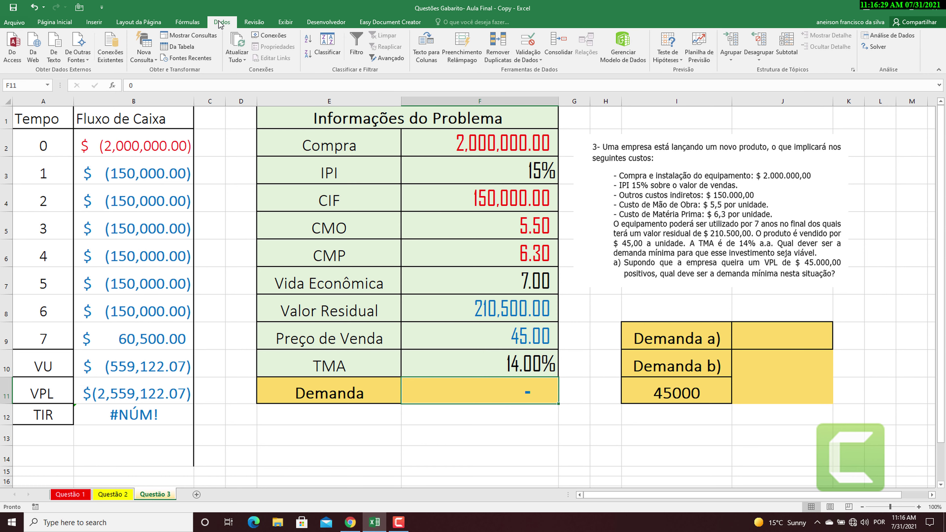
{"action": "left_click", "coordinate": [667, 55]}
{"action": "left_click", "coordinate": [684, 82]}
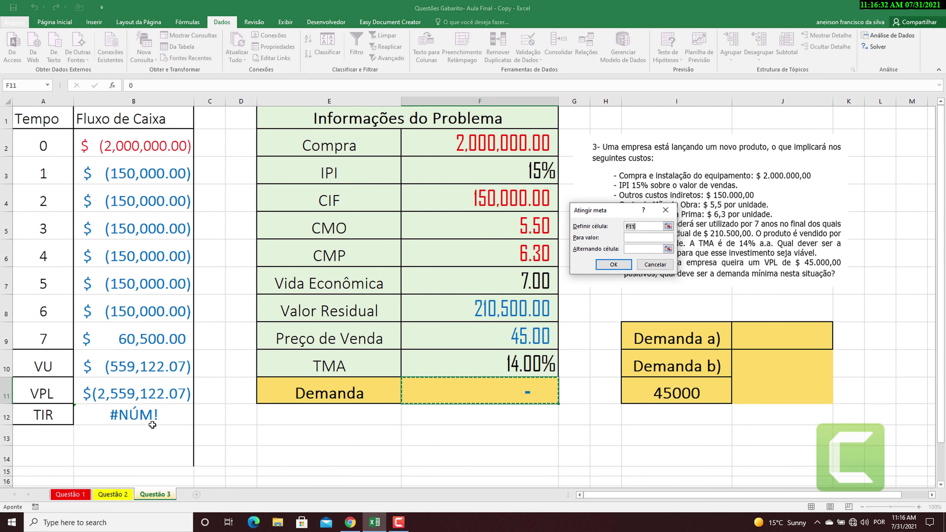
{"action": "left_click", "coordinate": [139, 392]}
{"action": "key", "text": "Tab"}
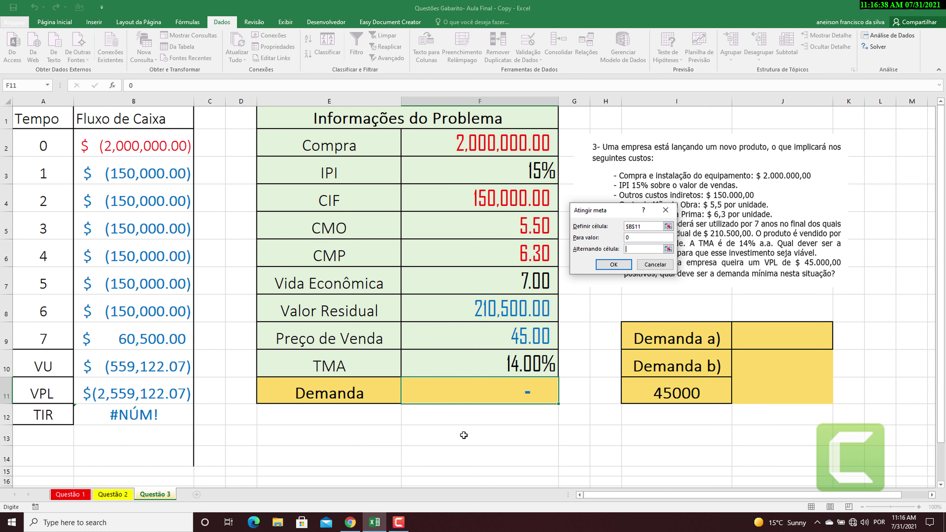
{"action": "left_click", "coordinate": [487, 398]}
{"action": "left_click", "coordinate": [614, 264]}
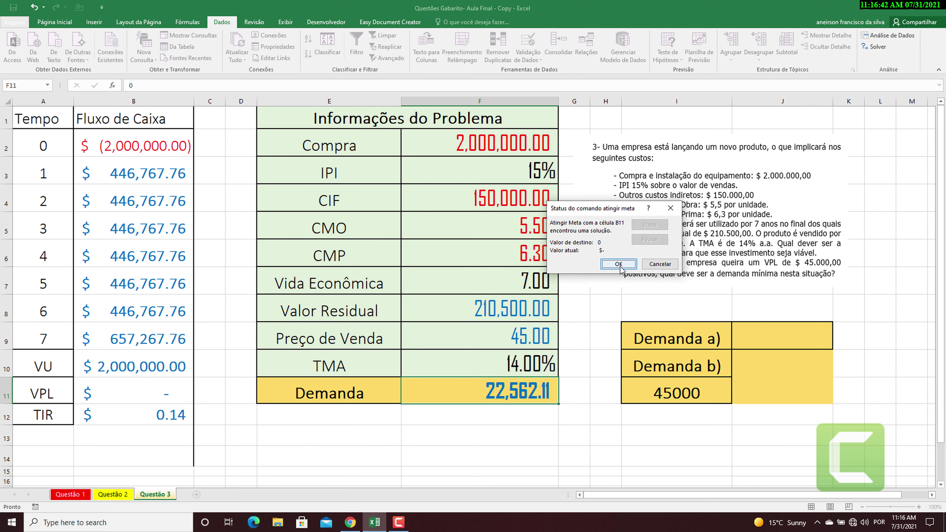
{"action": "left_click", "coordinate": [619, 267]}
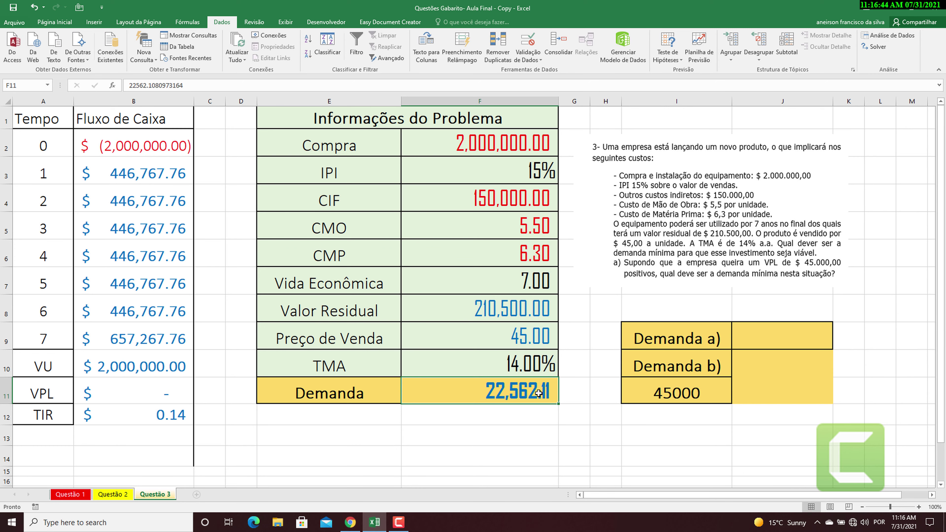
- Copy the Demanda result from F11 into the Demanda a) cell J9 as a plain value
{"action": "key", "text": "ctrl+c"}
{"action": "left_click", "coordinate": [786, 336]}
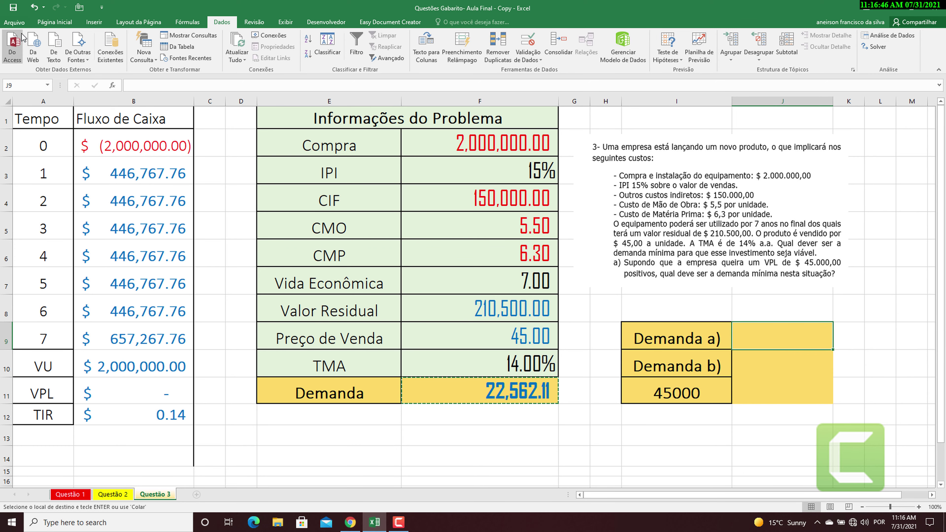
{"action": "left_click", "coordinate": [40, 22]}
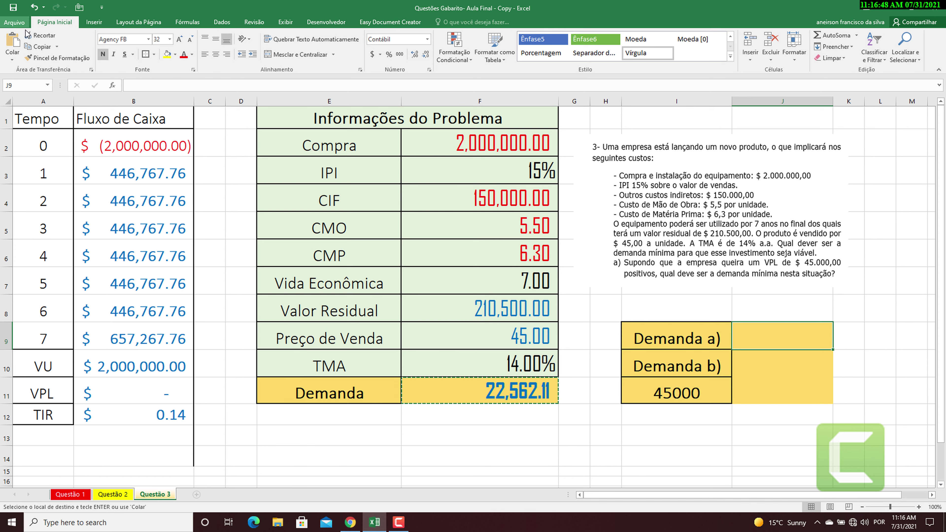
{"action": "left_click", "coordinate": [13, 59]}
{"action": "left_click", "coordinate": [10, 125]}
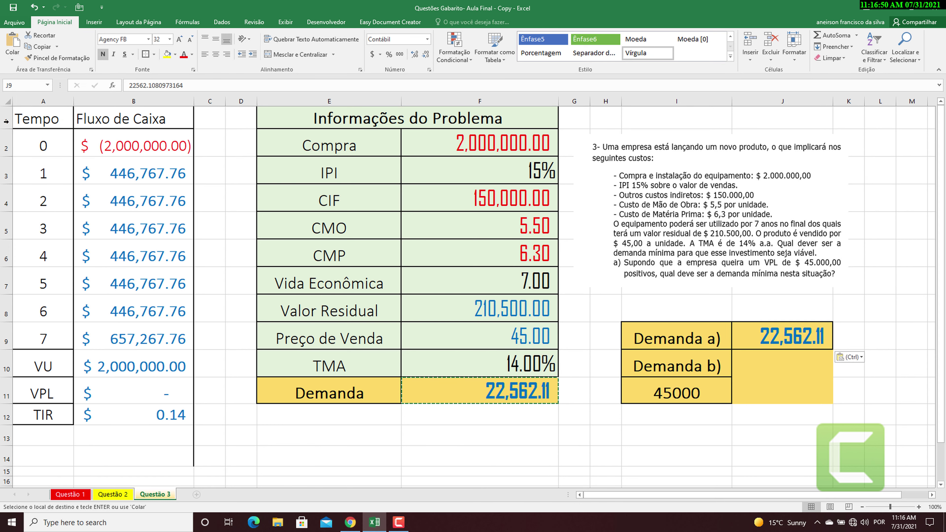
{"action": "key", "text": "Escape"}
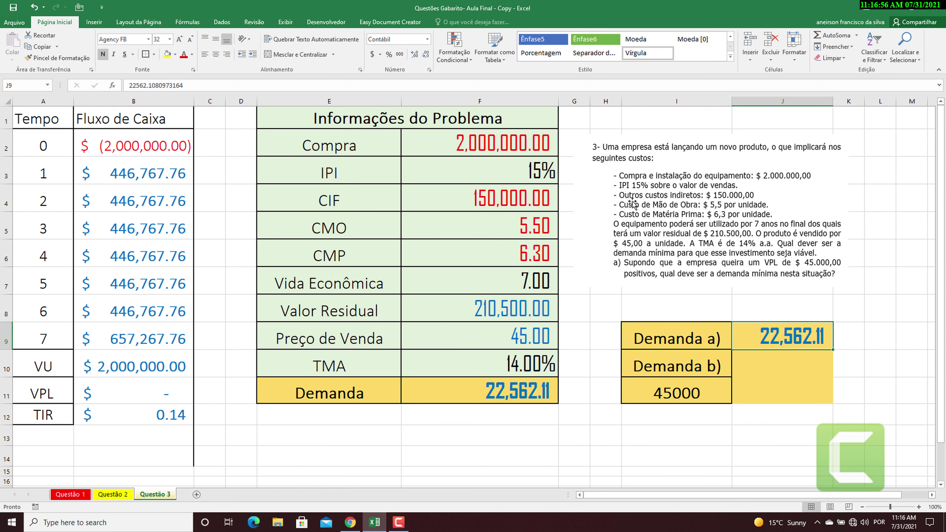
- Run Goal Seek to bring the VPL in B11 to 45000 by changing the Demanda cell F11
{"action": "left_click", "coordinate": [516, 410]}
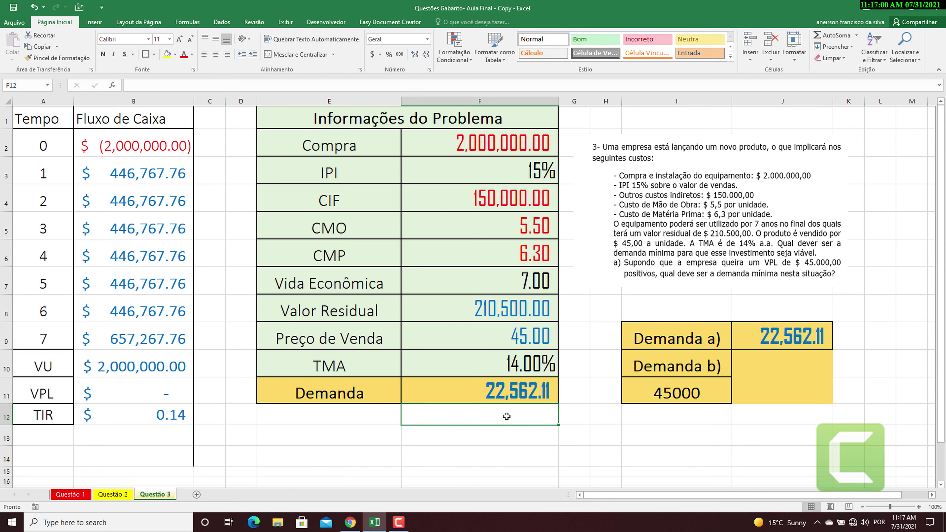
{"action": "left_click", "coordinate": [222, 22]}
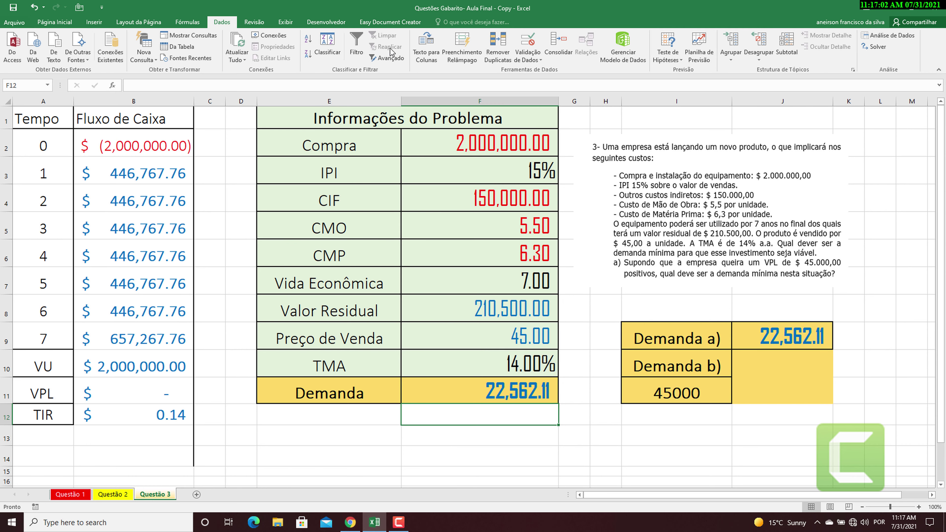
{"action": "left_click", "coordinate": [668, 54]}
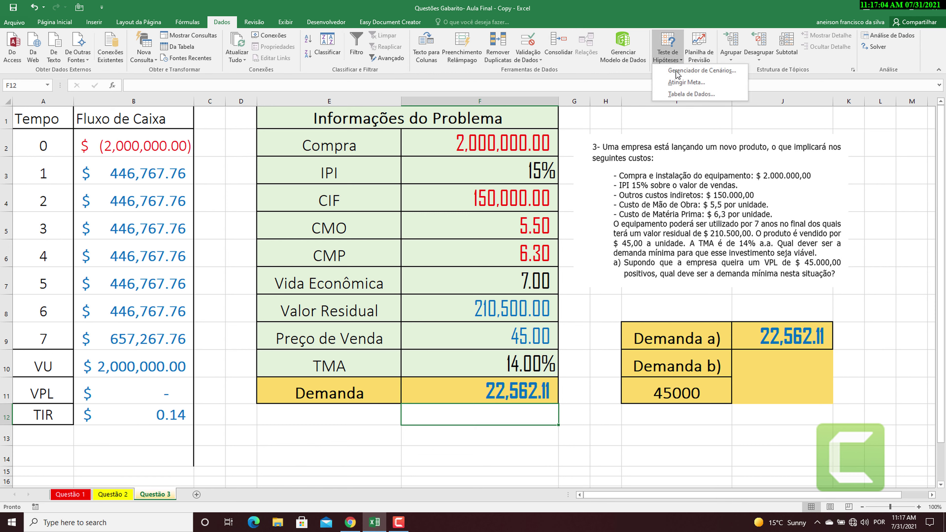
{"action": "left_click", "coordinate": [677, 84]}
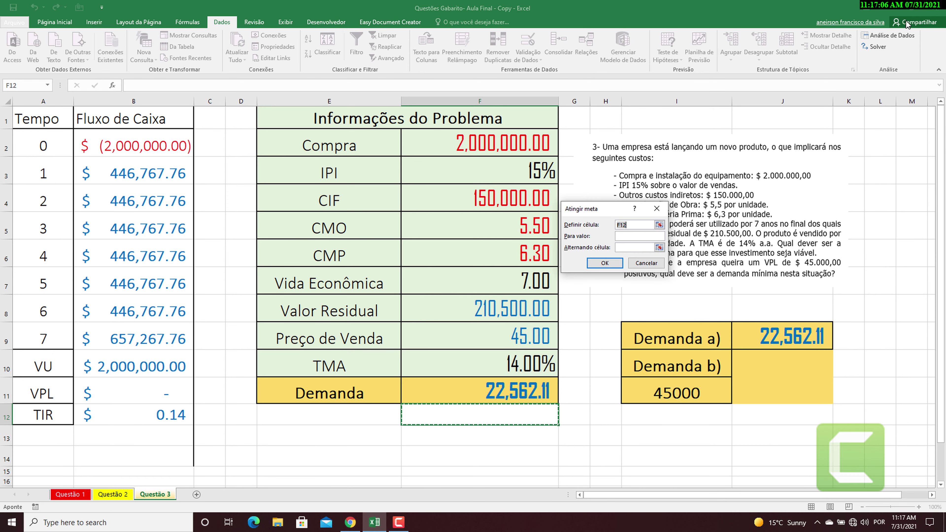
{"action": "left_click", "coordinate": [137, 394]}
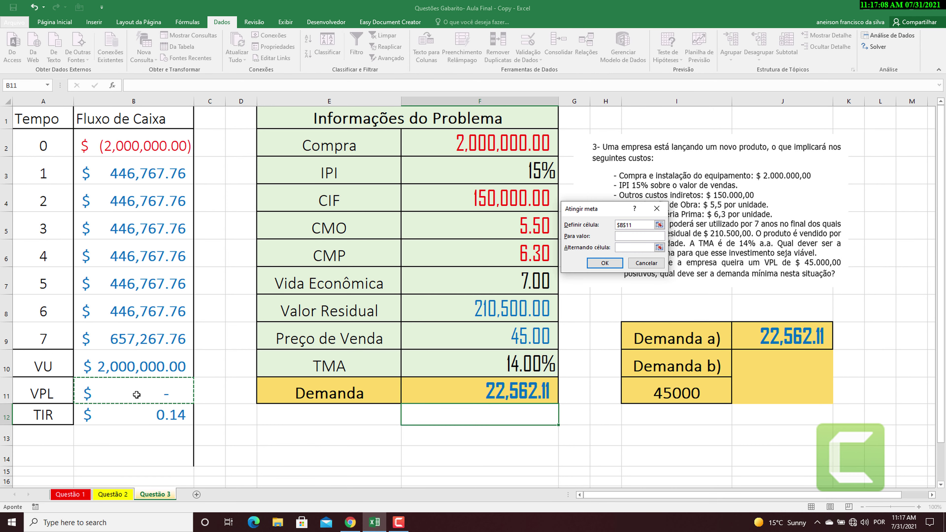
{"action": "key", "text": "Tab"}
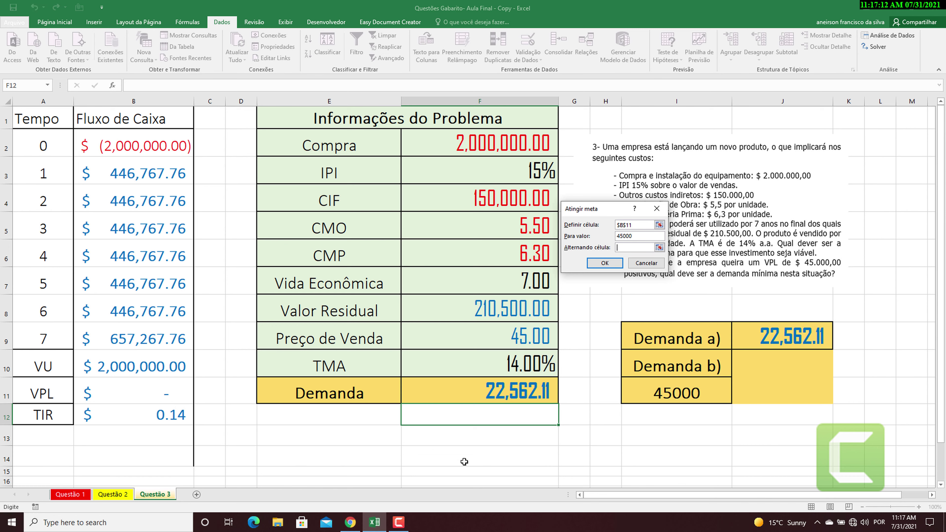
{"action": "left_click", "coordinate": [487, 389]}
{"action": "left_click", "coordinate": [615, 263]}
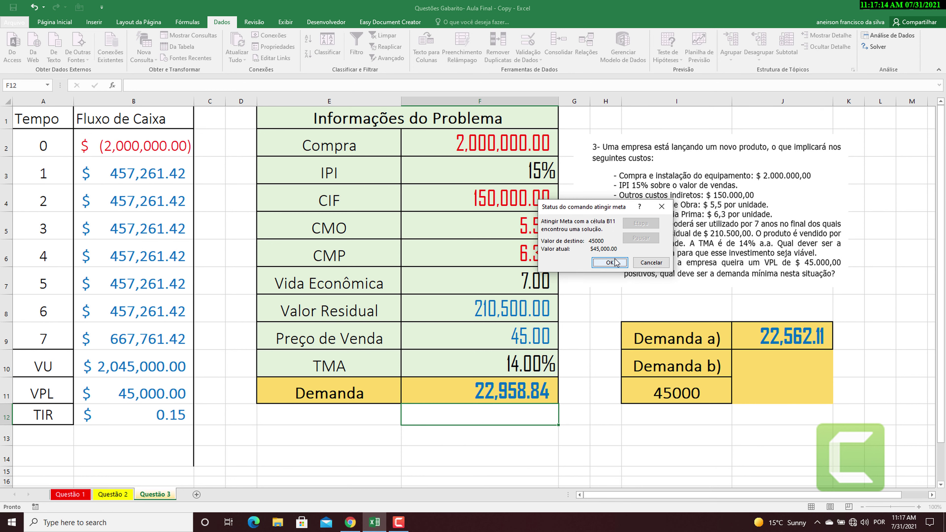
{"action": "left_click", "coordinate": [610, 263]}
- Try to paste the Demanda result from F11 as a plain value into the merged Demanda b) cell J10
{"action": "key", "text": "Up"}
{"action": "key", "text": "ctrl+c"}
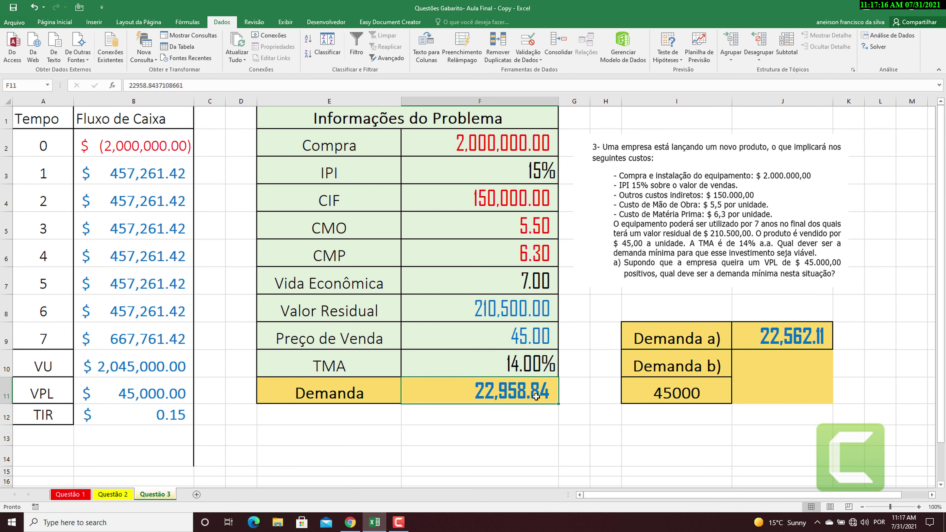
{"action": "left_click", "coordinate": [775, 376]}
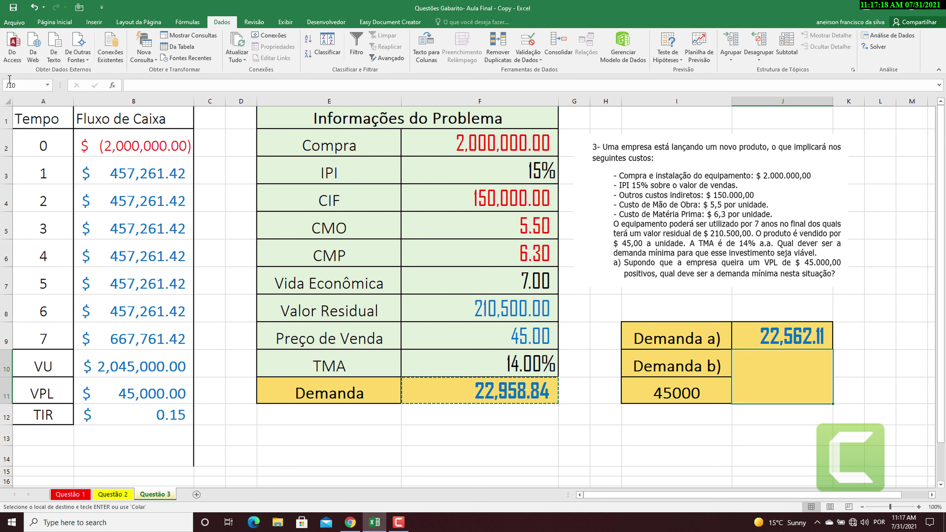
{"action": "left_click", "coordinate": [50, 22]}
{"action": "left_click", "coordinate": [12, 59]}
{"action": "left_click", "coordinate": [10, 125]}
{"action": "left_click", "coordinate": [469, 289]}
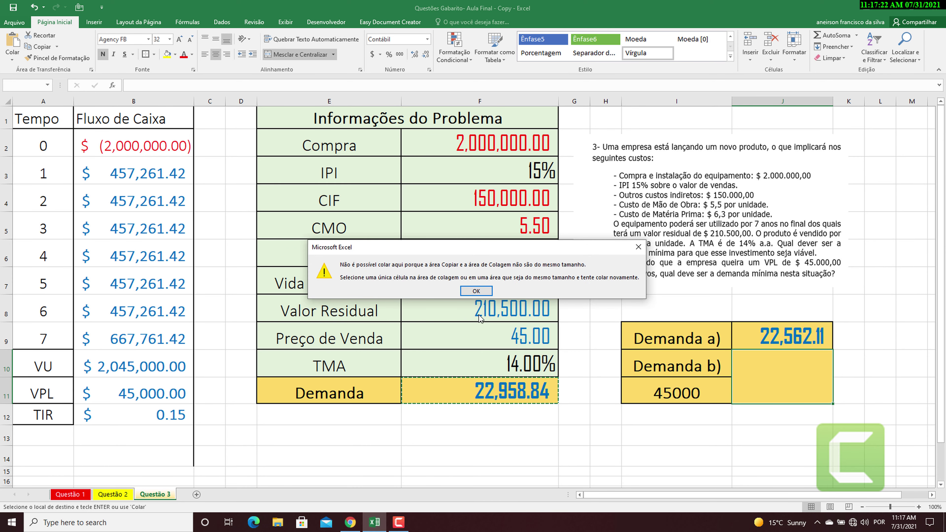
{"action": "left_click", "coordinate": [474, 290]}
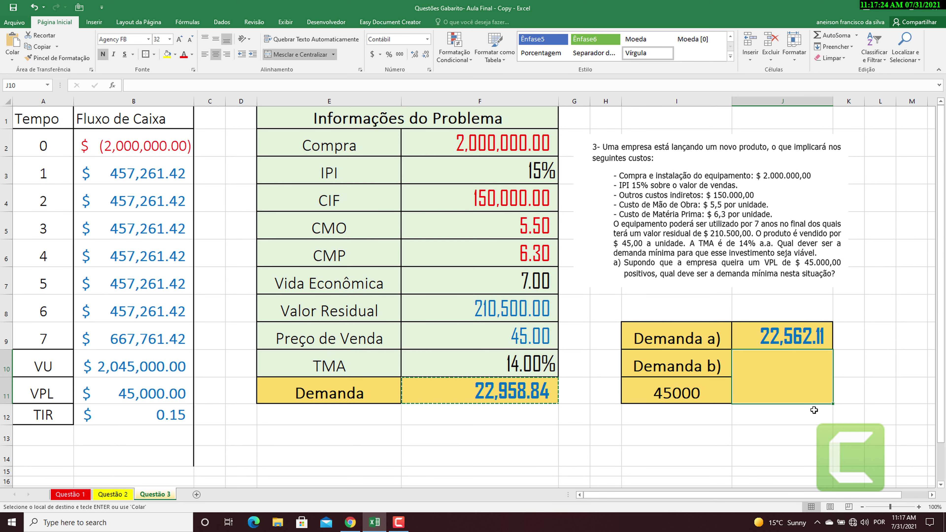
- Enter 22958.84 as the demand in the merged Demanda b) cell J10
{"action": "type", "text": "22,958"}
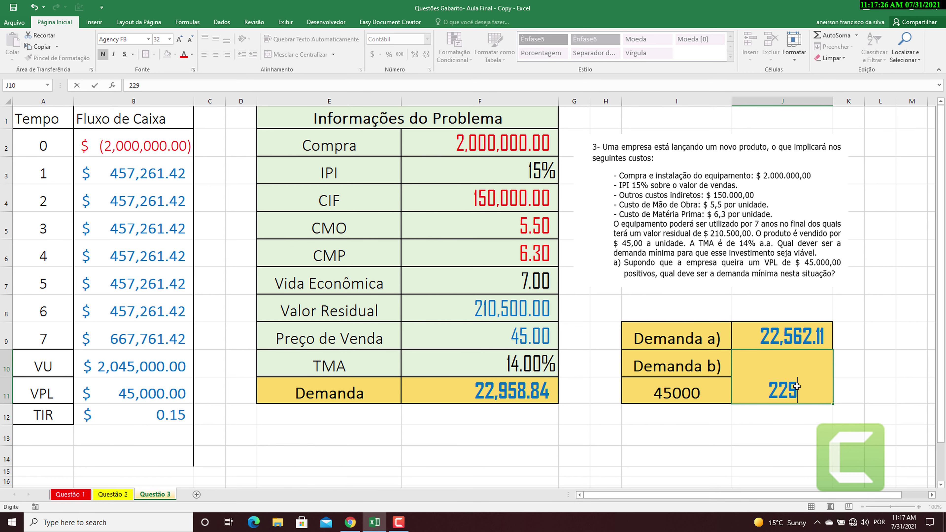
{"action": "type", "text": ".84"}
{"action": "key", "text": "Return"}
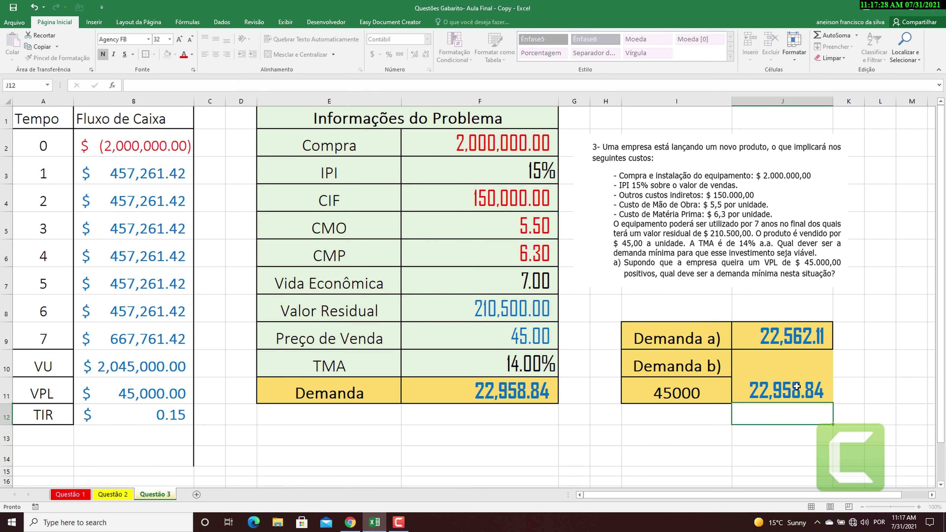
{"action": "left_click", "coordinate": [682, 438]}
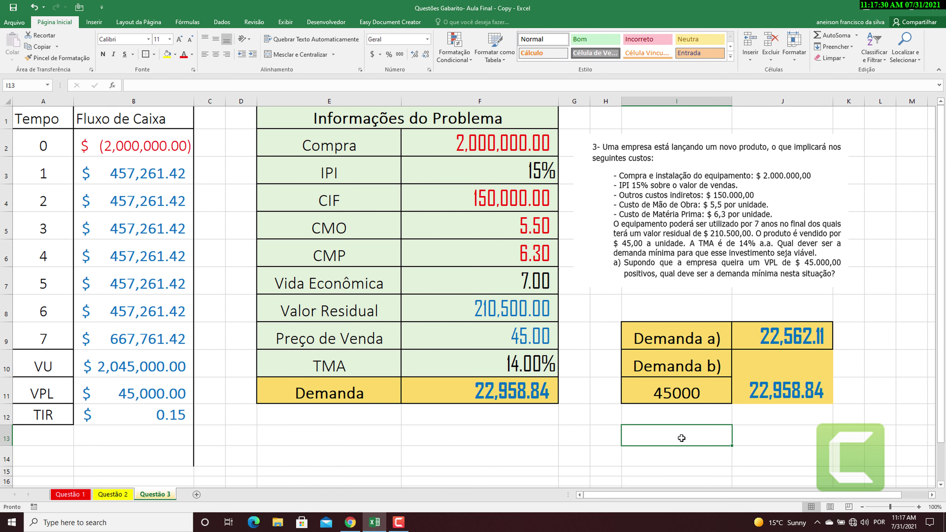
- Format the TIR in B12 as a percentage with three decimal places
{"action": "left_click", "coordinate": [169, 415]}
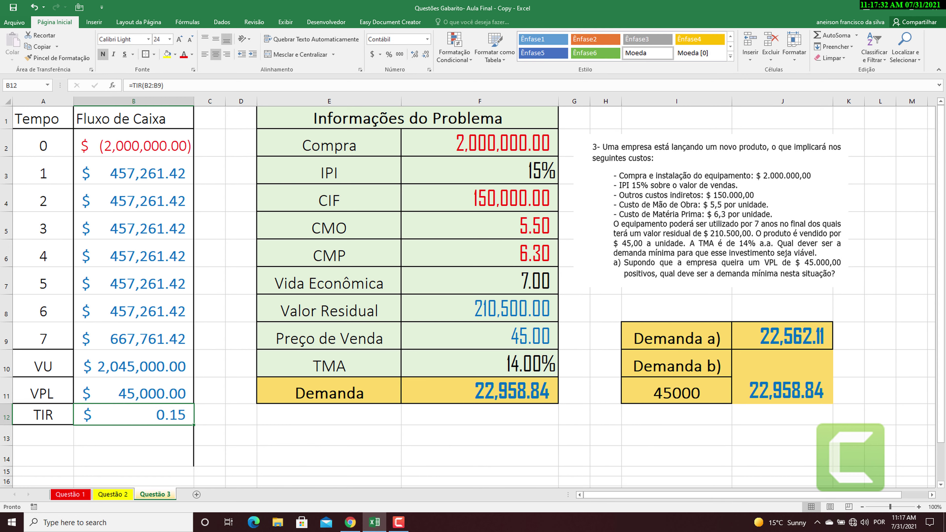
{"action": "left_click", "coordinate": [389, 53]}
{"action": "left_click", "coordinate": [414, 54]}
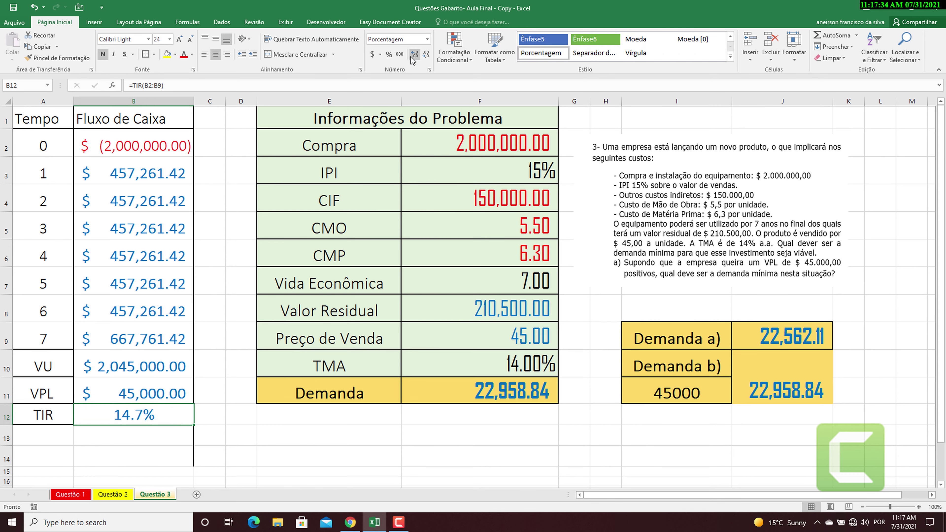
{"action": "left_click", "coordinate": [415, 54]}
{"action": "left_click", "coordinate": [415, 54]}
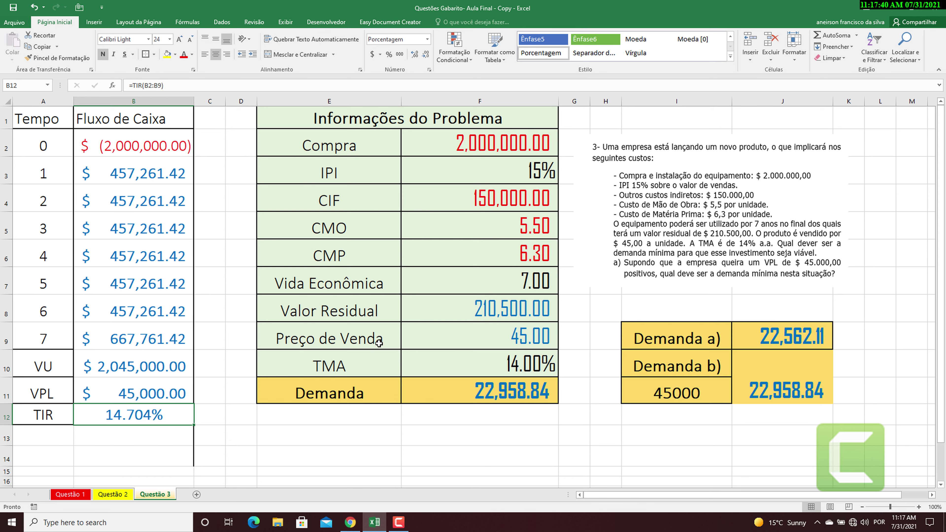
- Return the VPL in B11 to 0 with Goal Seek, again changing the Demanda cell F11
{"action": "left_click", "coordinate": [222, 21]}
{"action": "left_click", "coordinate": [667, 52]}
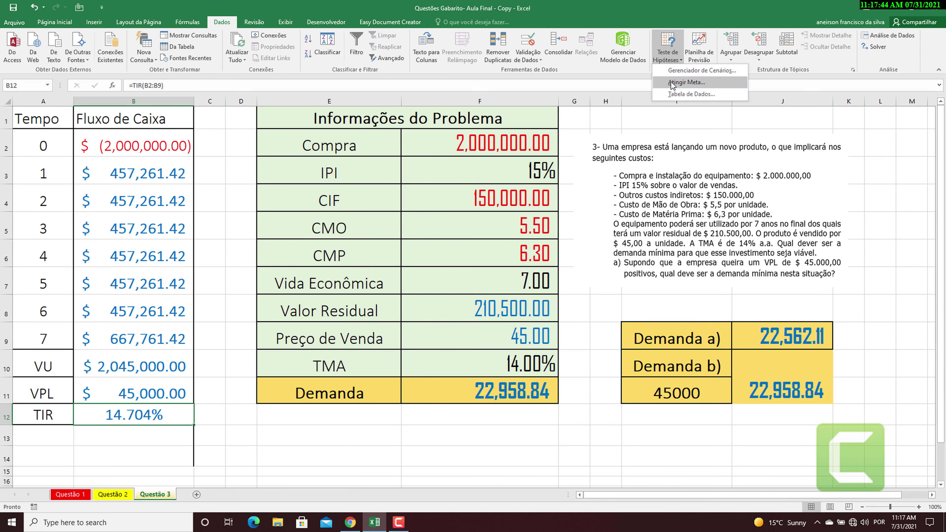
{"action": "left_click", "coordinate": [667, 86]}
{"action": "left_click", "coordinate": [174, 389]}
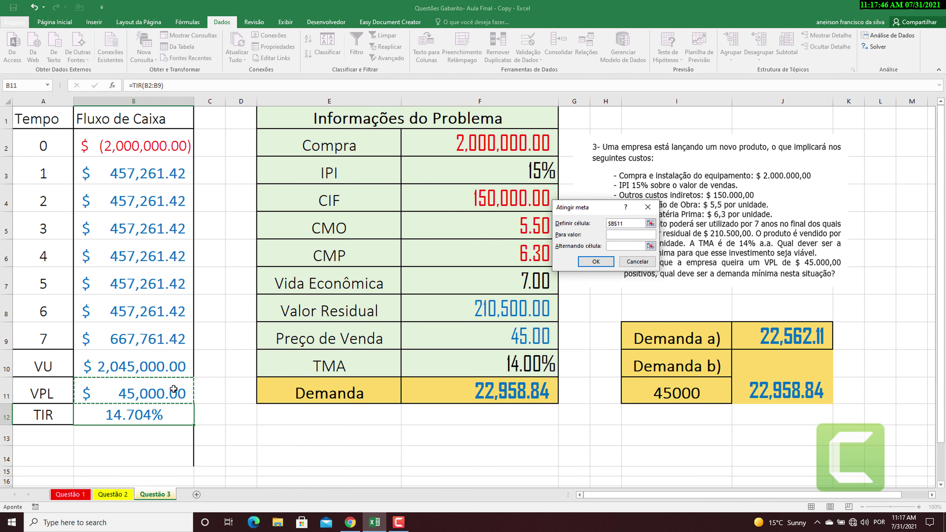
{"action": "key", "text": "Tab"}
{"action": "left_click", "coordinate": [505, 388]}
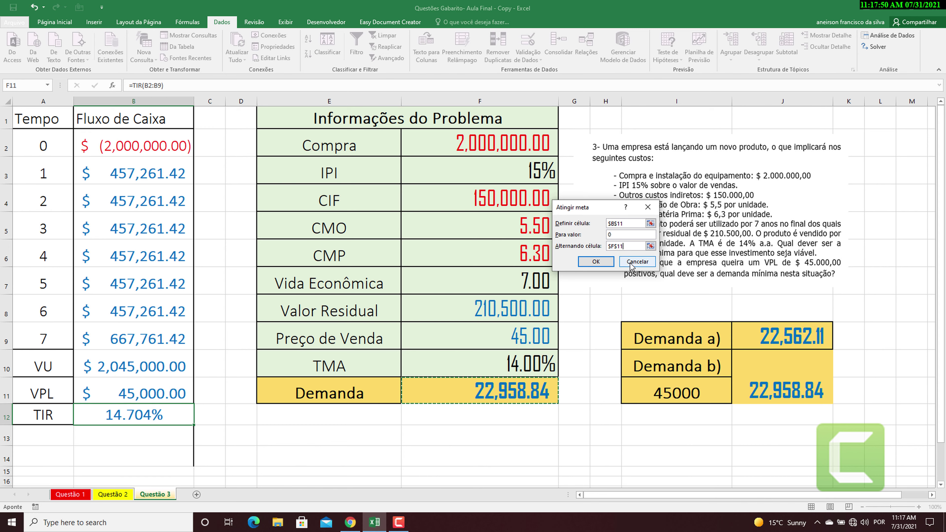
{"action": "left_click", "coordinate": [596, 262]}
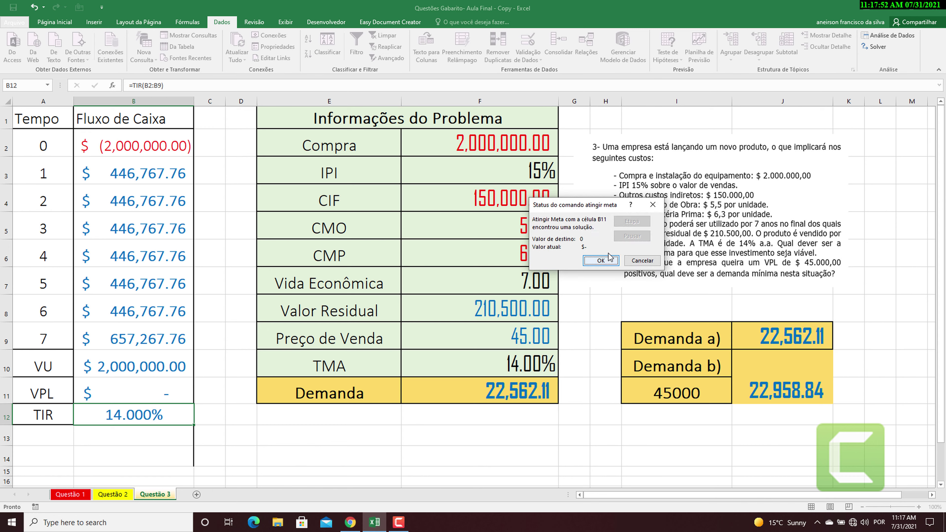
{"action": "left_click", "coordinate": [601, 260]}
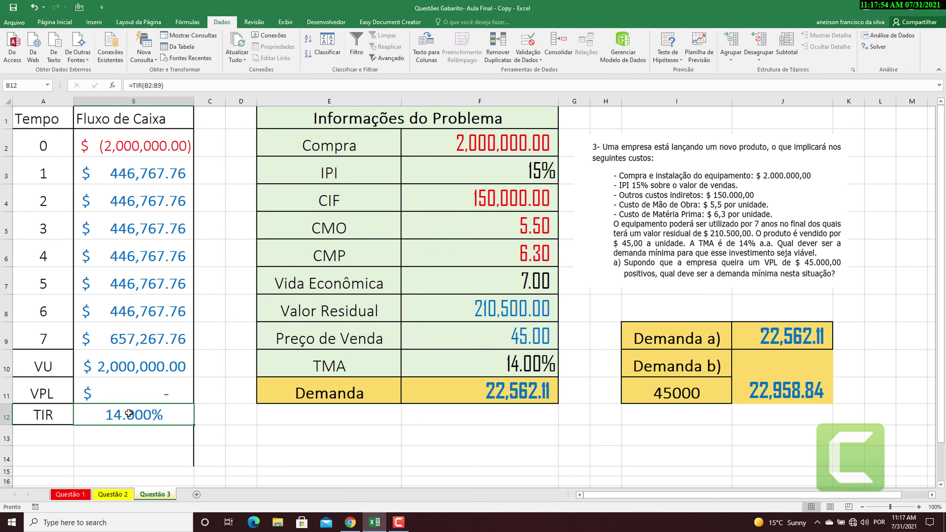
{"action": "left_click", "coordinate": [477, 472]}
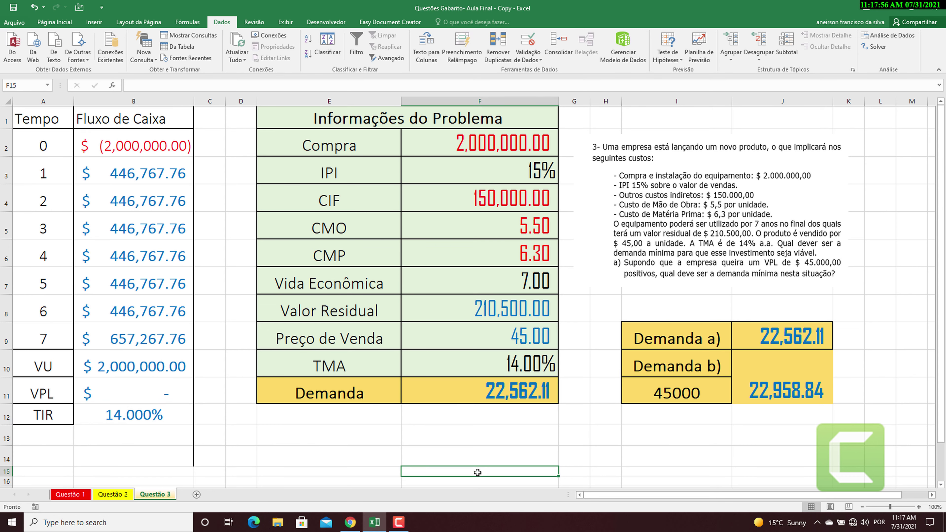